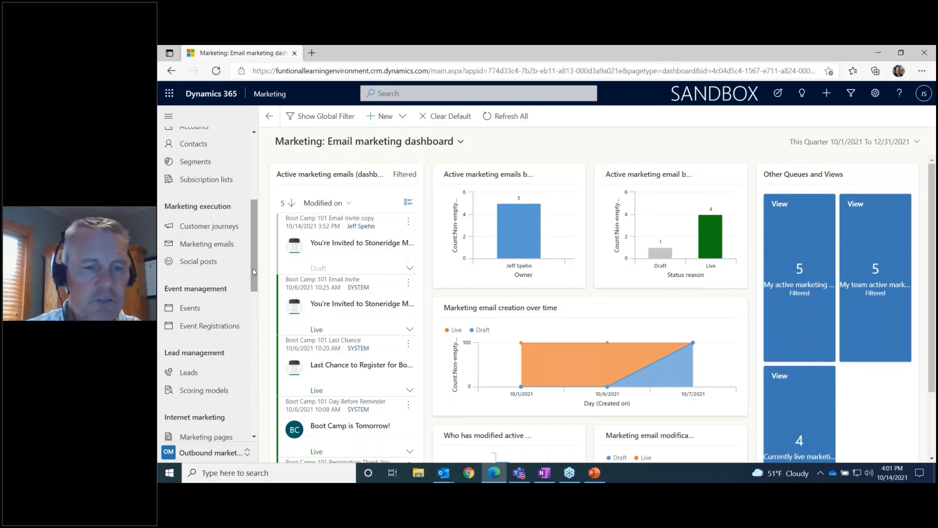
Open the list of active segments and sort it by creation date from newest to oldest.
drag(254, 272, 256, 221)
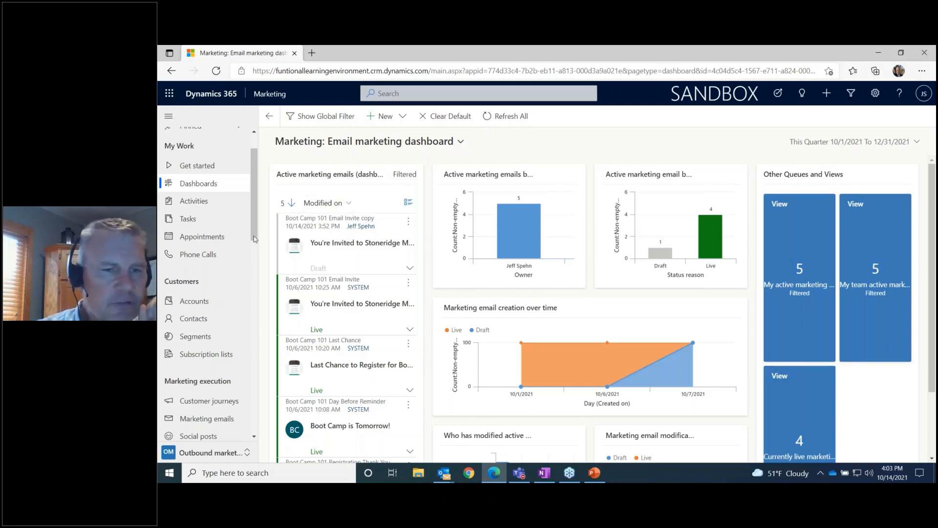
click(203, 341)
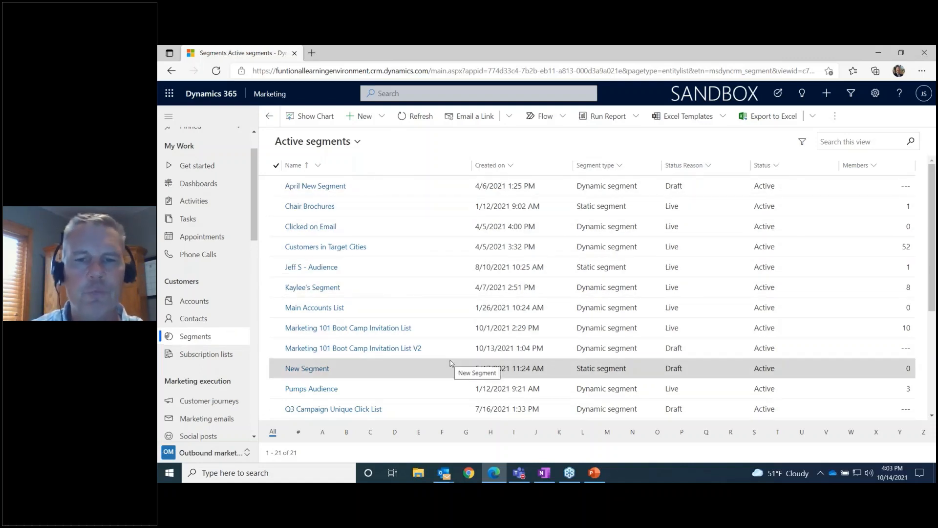
click(511, 165)
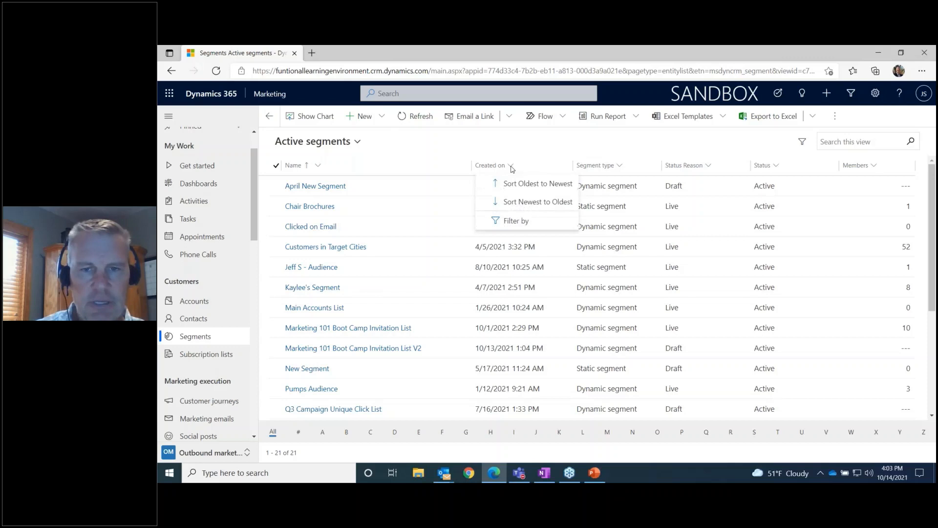
click(526, 203)
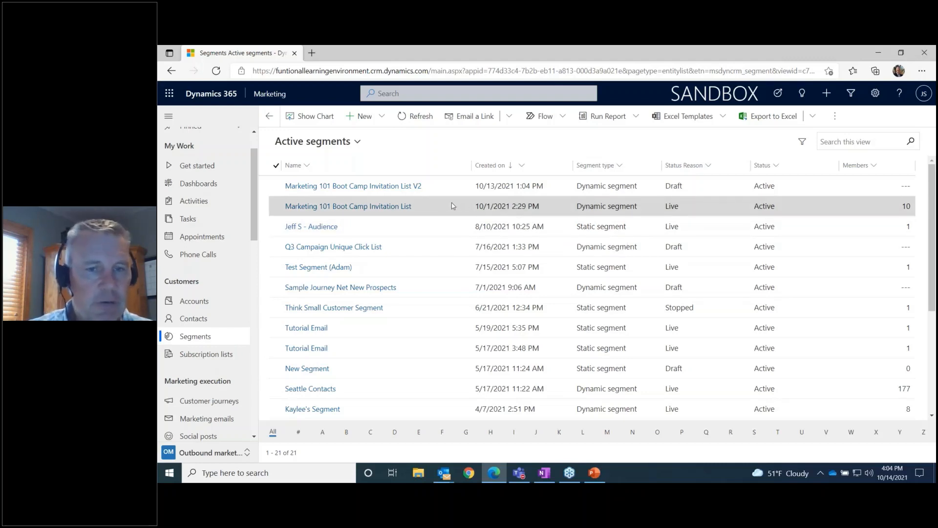
Open the Marketing 101 Boot Camp Invitation List V2 segment and look through the contact attributes available for its Job Title condition.
click(374, 187)
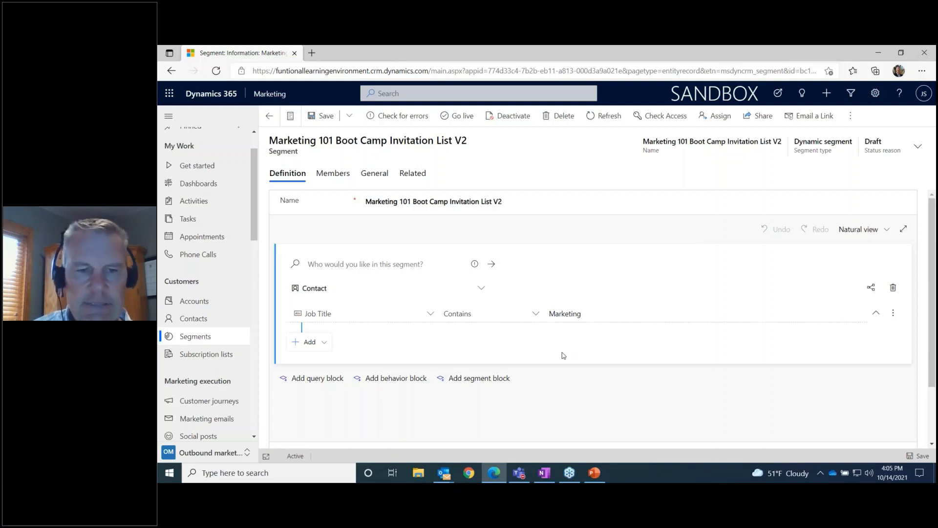
click(429, 315)
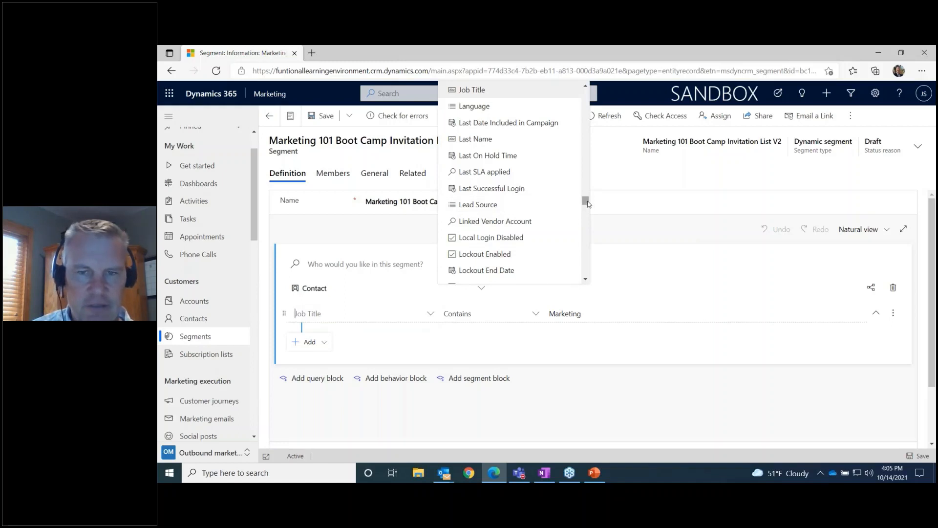
drag(589, 203, 589, 229)
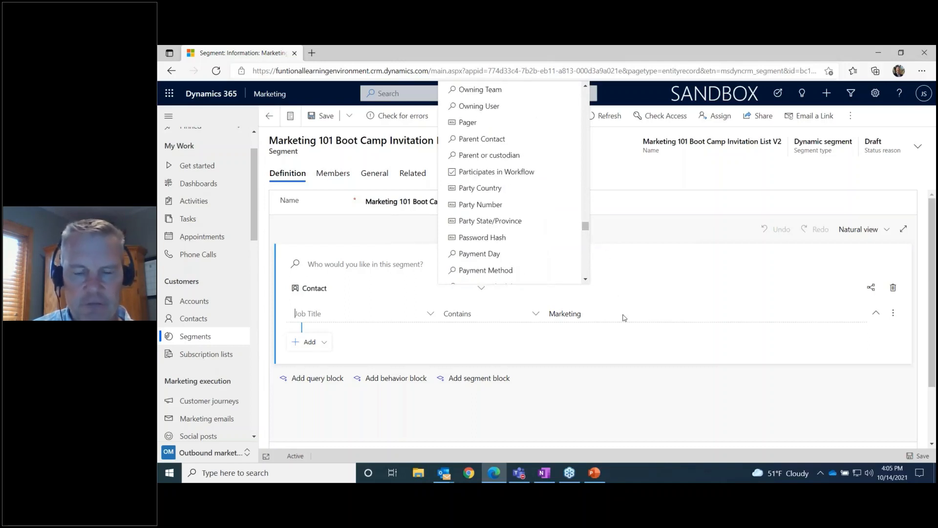
click(649, 351)
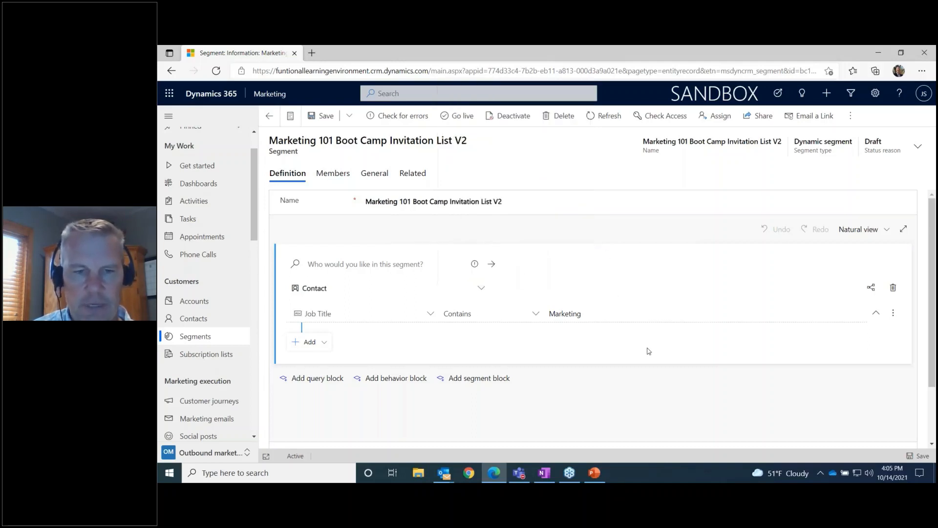
Add a related entity row to the Contact query and look through the available entities without choosing one.
click(325, 345)
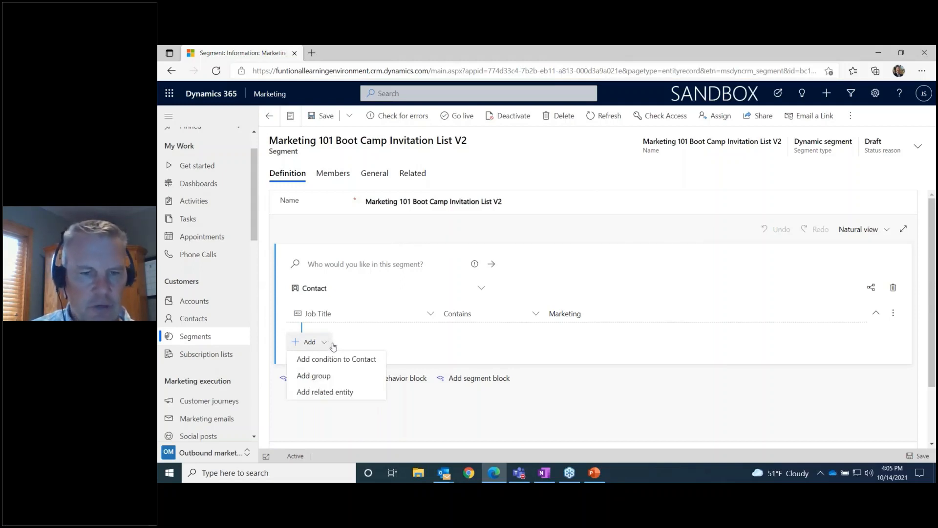
click(334, 395)
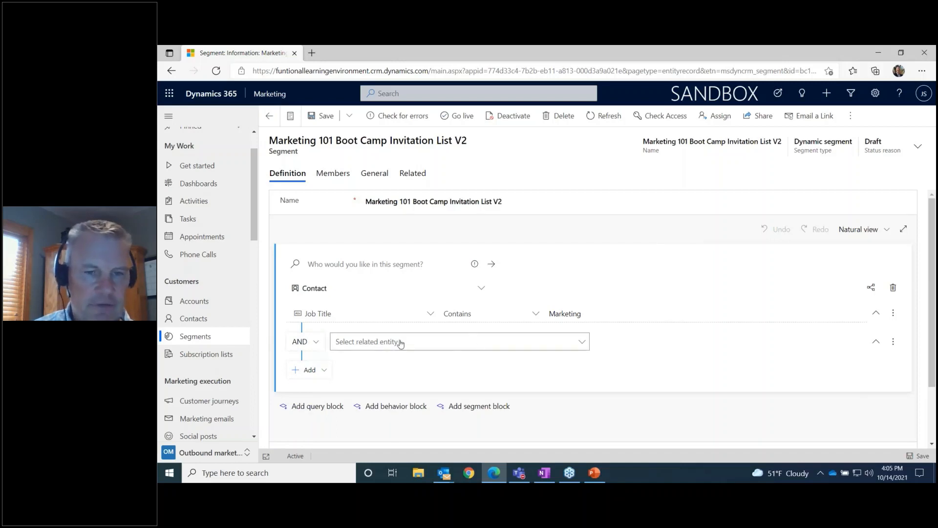
click(582, 344)
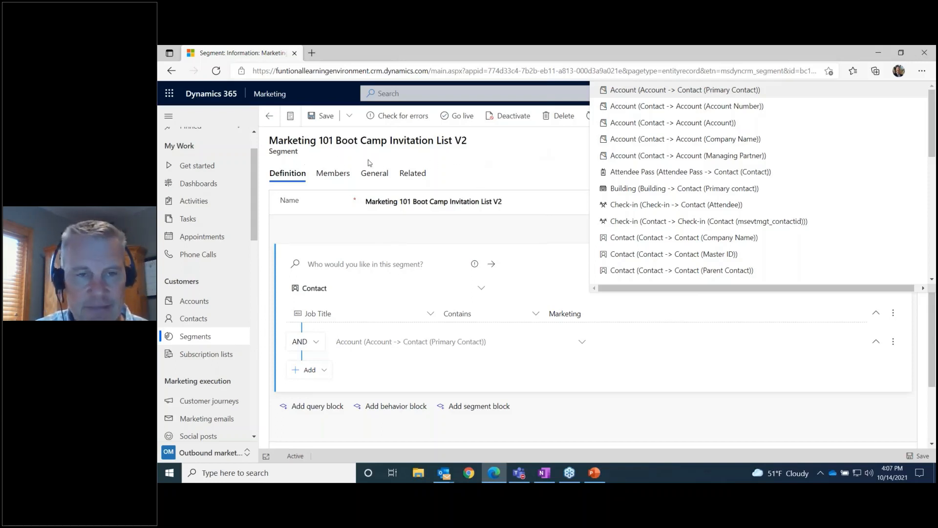
click(506, 172)
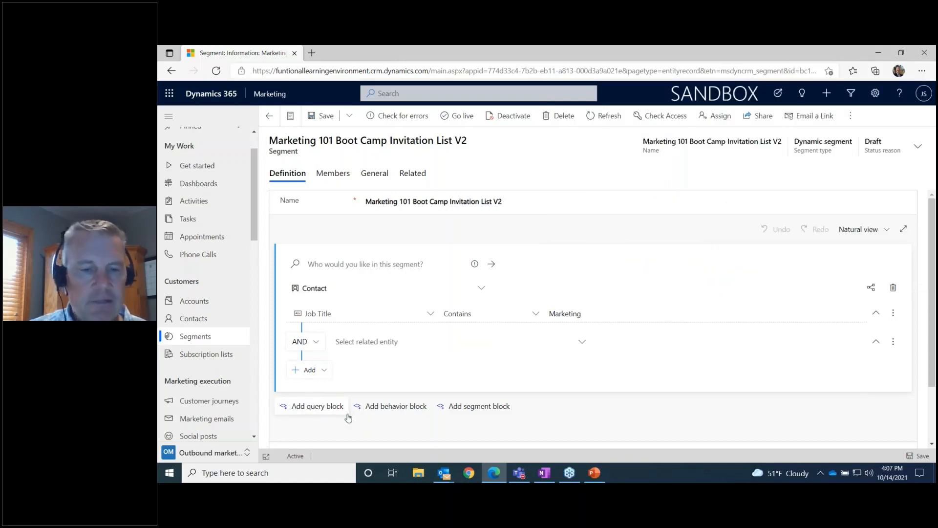
Add a behavior block for Email clicked to the segment and look through the other interaction types.
click(393, 407)
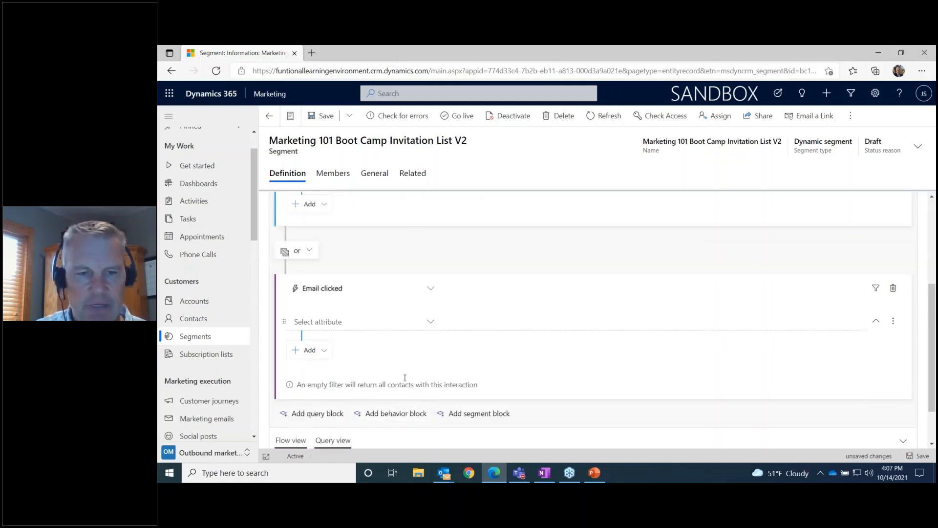
click(431, 289)
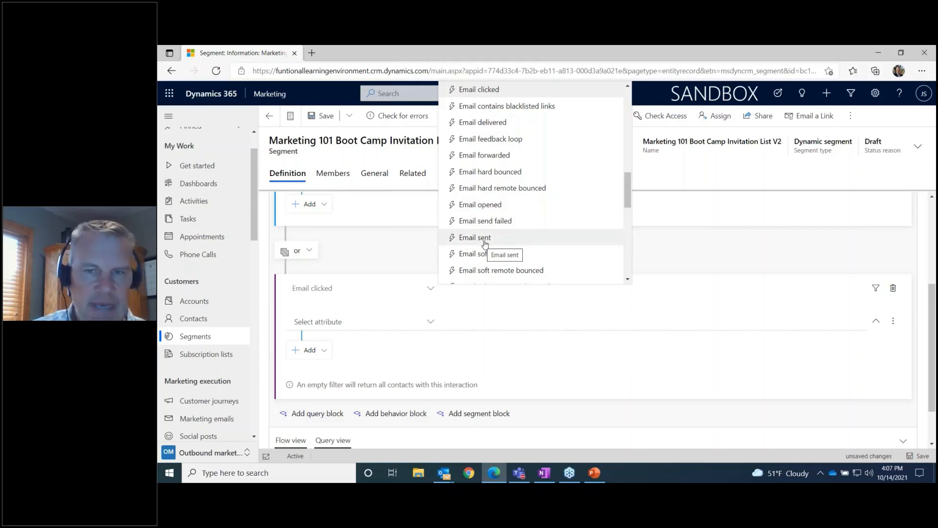
drag(630, 194, 630, 212)
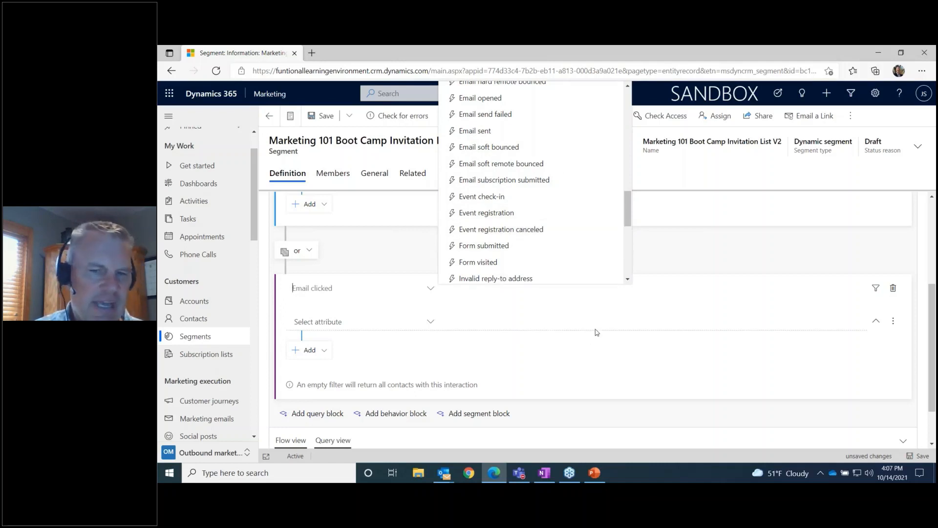
click(644, 349)
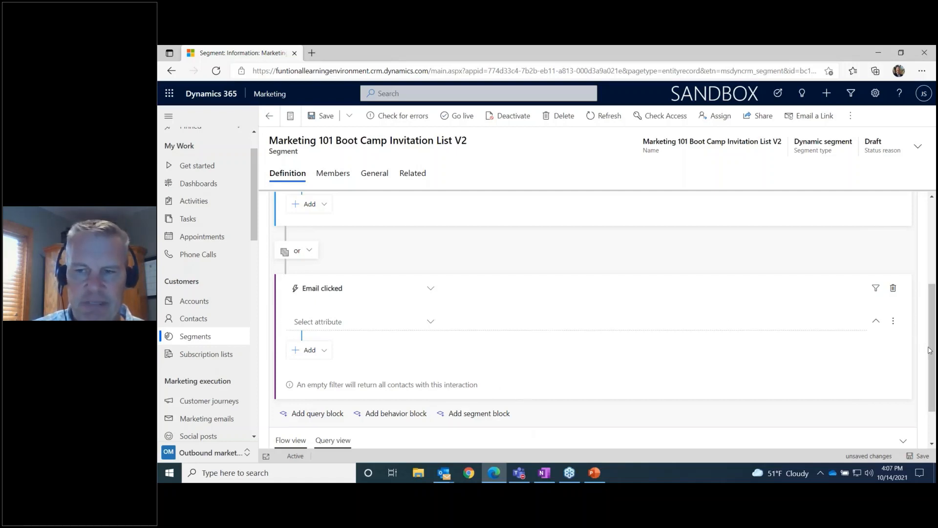
scroll(934, 356, up, 5)
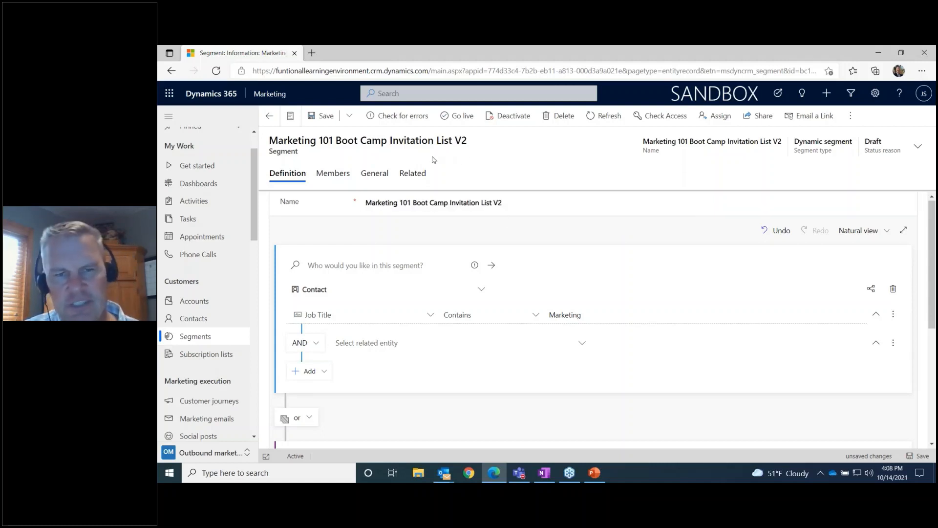
Return to the segment list, open the Marketing 101 Boot Camp Invitation List segment and review its members.
click(272, 119)
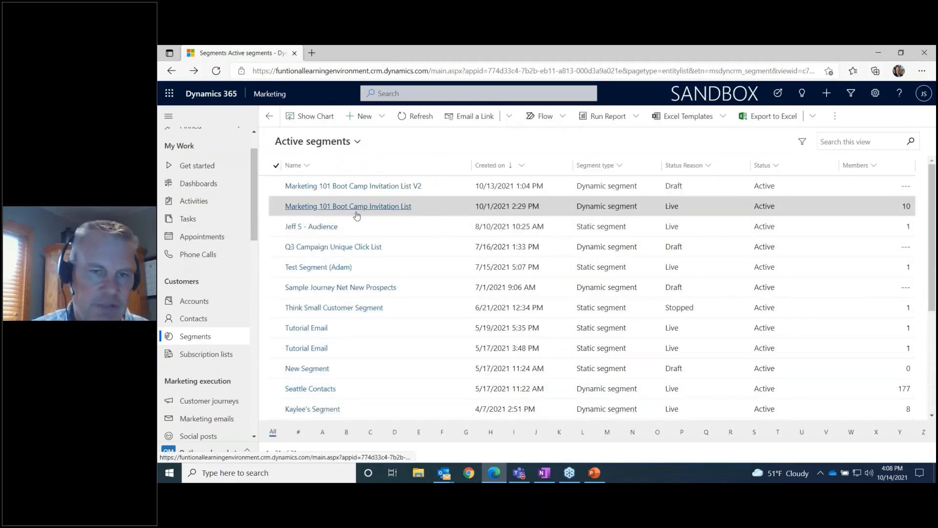
click(357, 209)
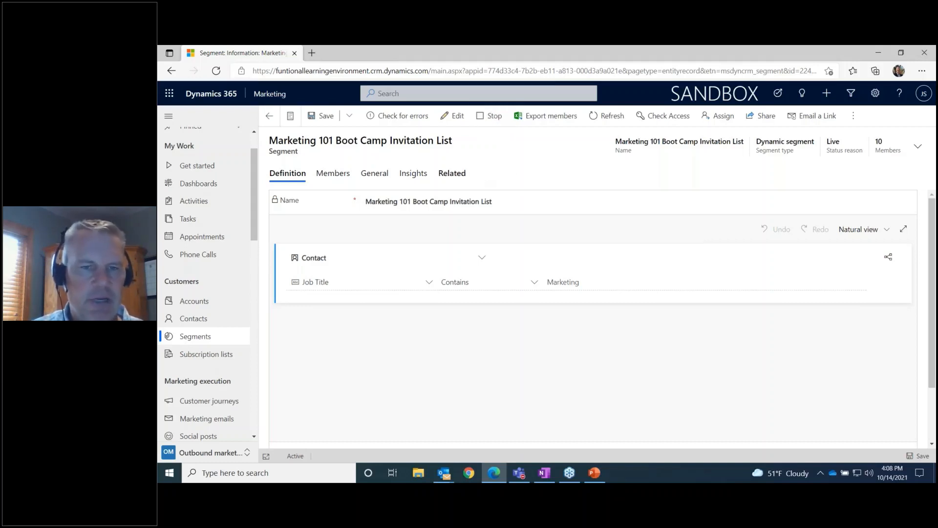
click(334, 173)
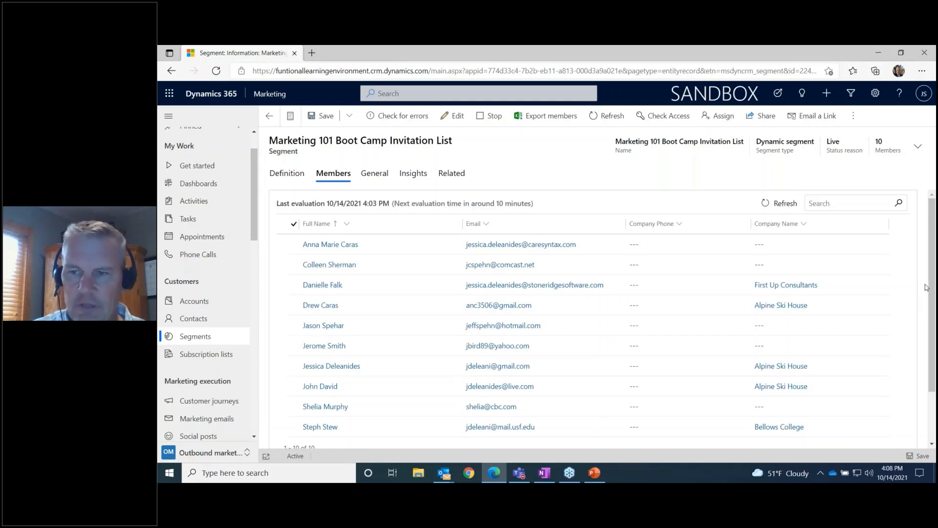
scroll(927, 288, down, 2)
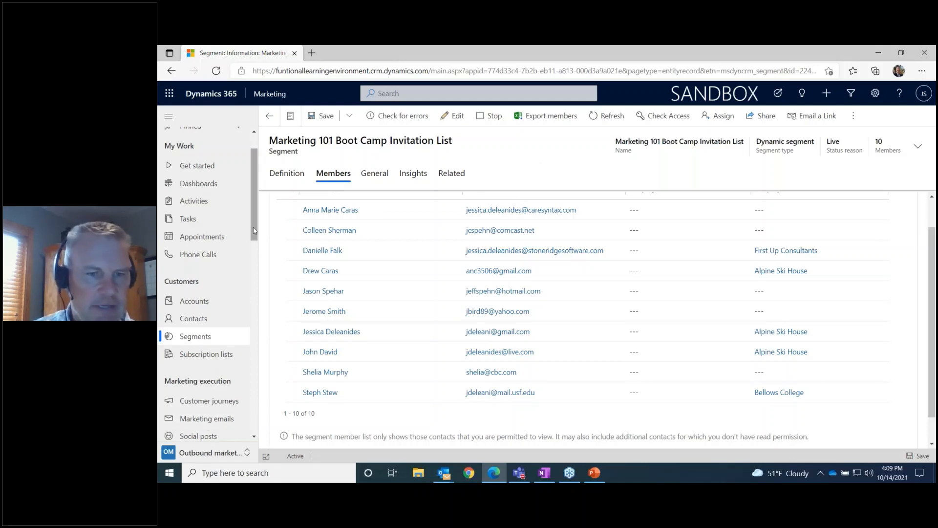
Open the marketing emails list, view the template gallery for a new email, and discard the blank draft.
scroll(235, 274, down, 2)
click(203, 318)
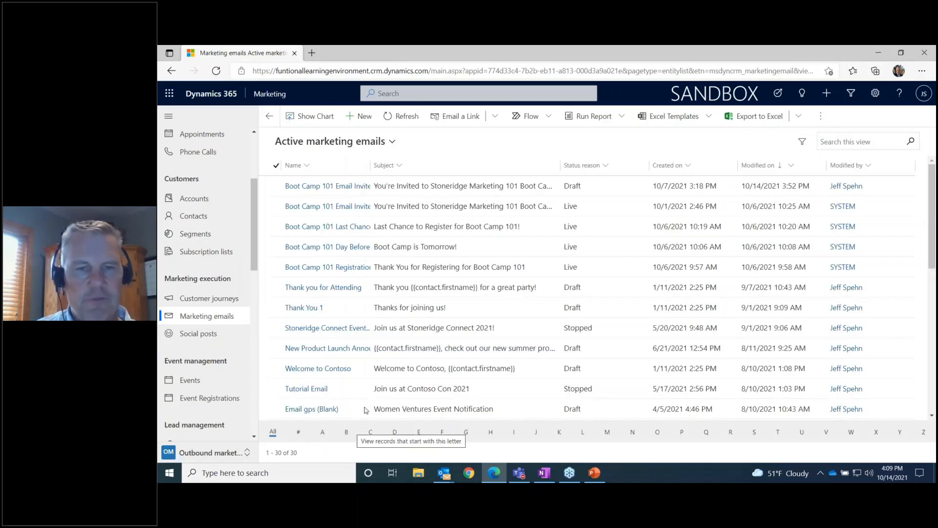
click(357, 122)
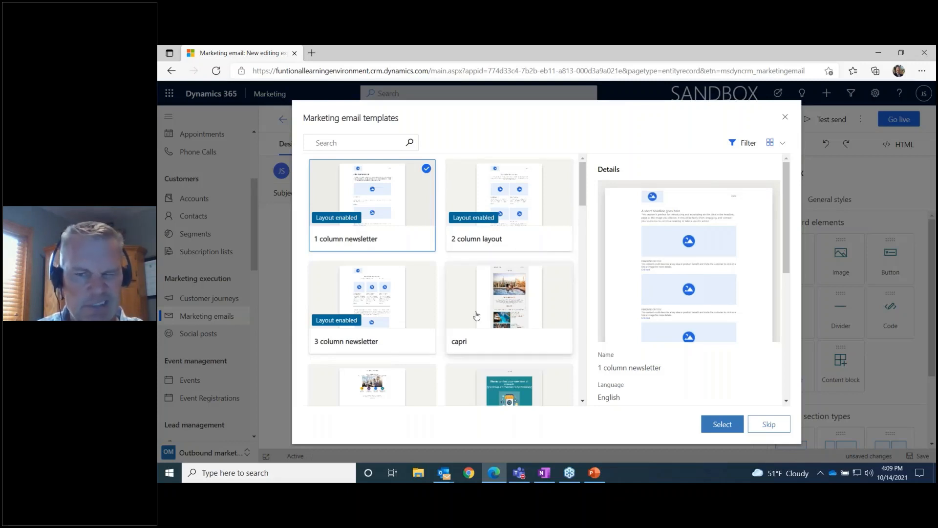
click(785, 119)
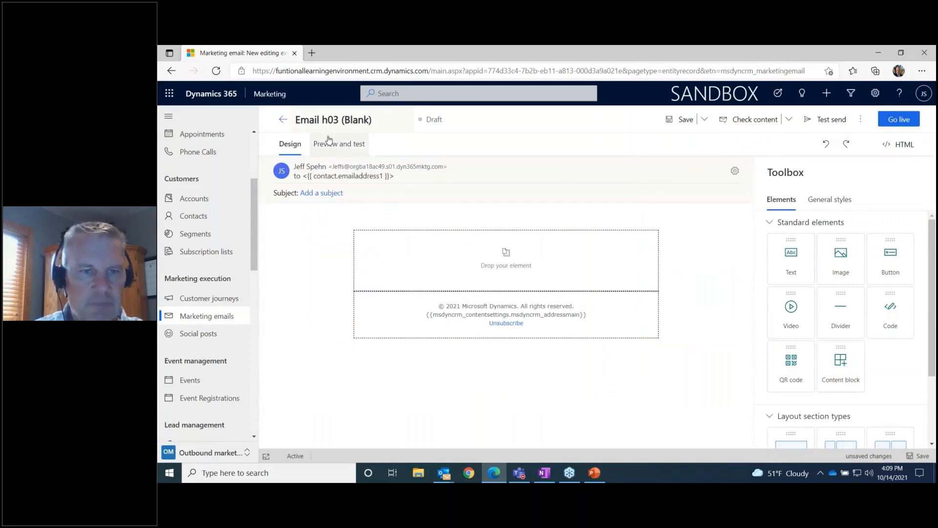
click(216, 316)
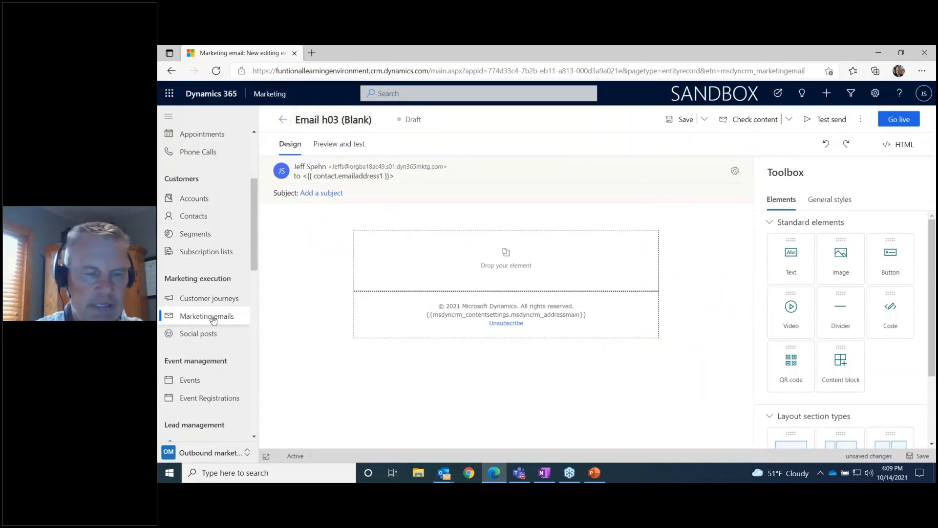
click(598, 323)
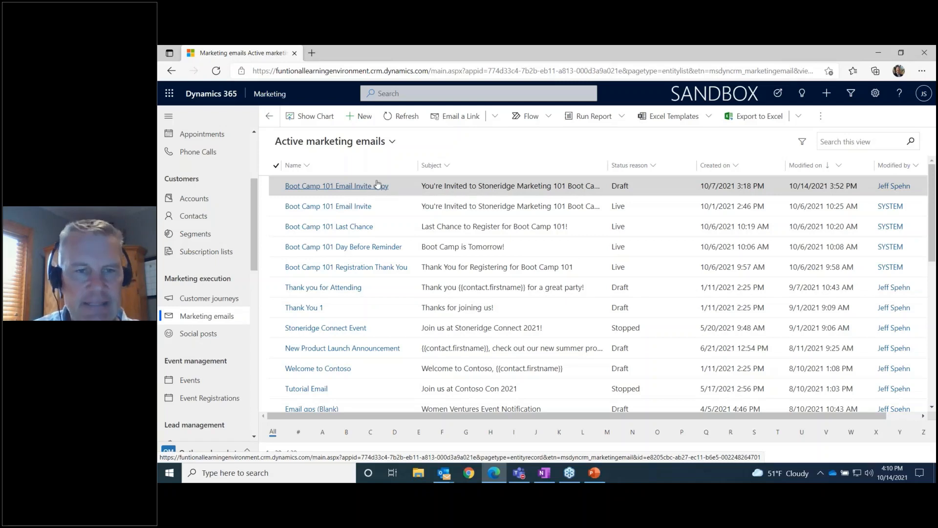
Open the Boot Camp 101 Email Invite copy and add a button element below the Marketing 101 Boot Camp heading.
click(327, 188)
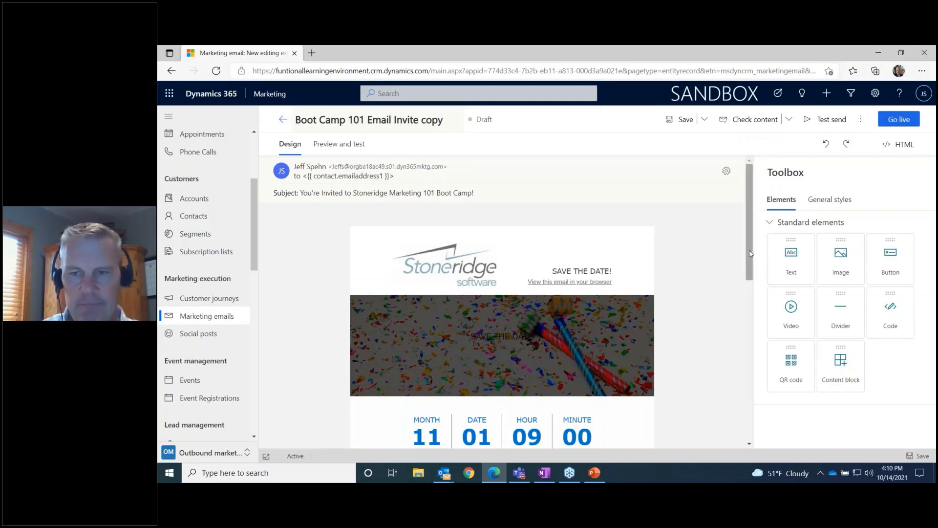
drag(752, 254, 751, 293)
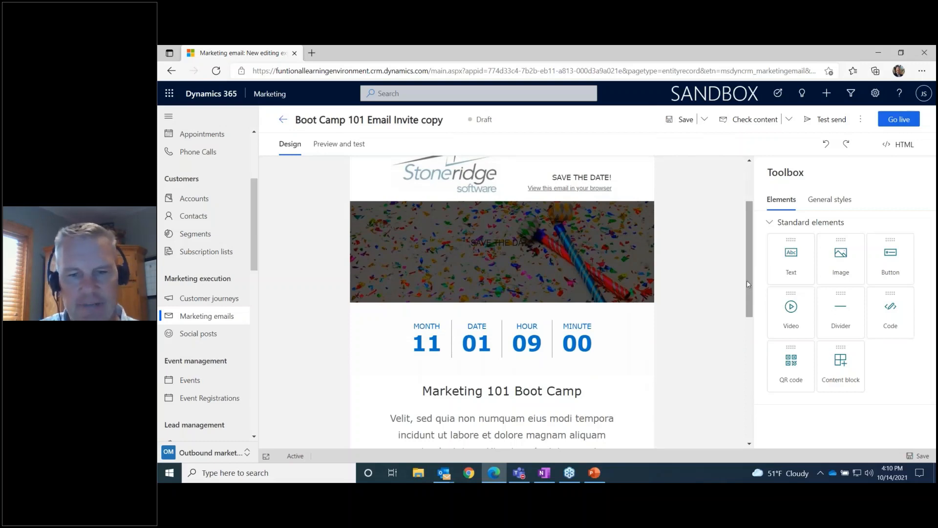
drag(747, 284, 754, 366)
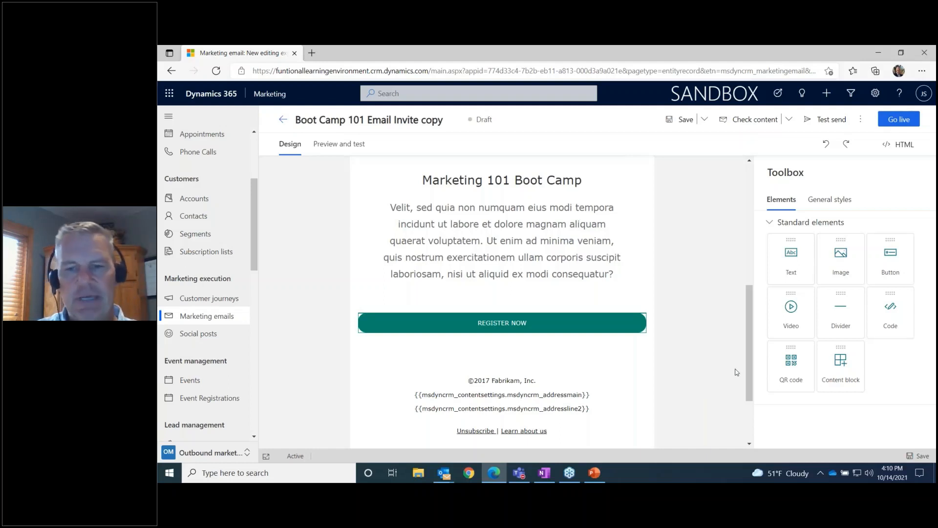
drag(748, 362, 751, 303)
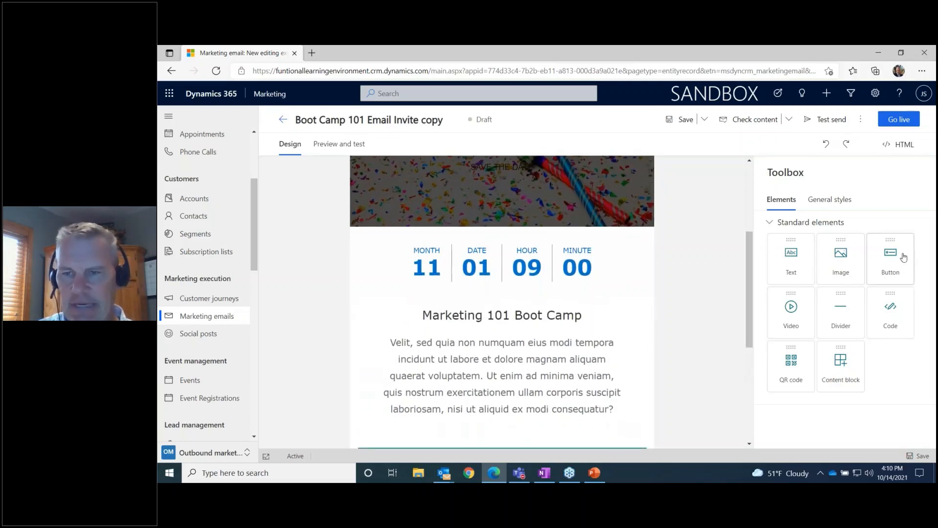
drag(894, 259, 502, 333)
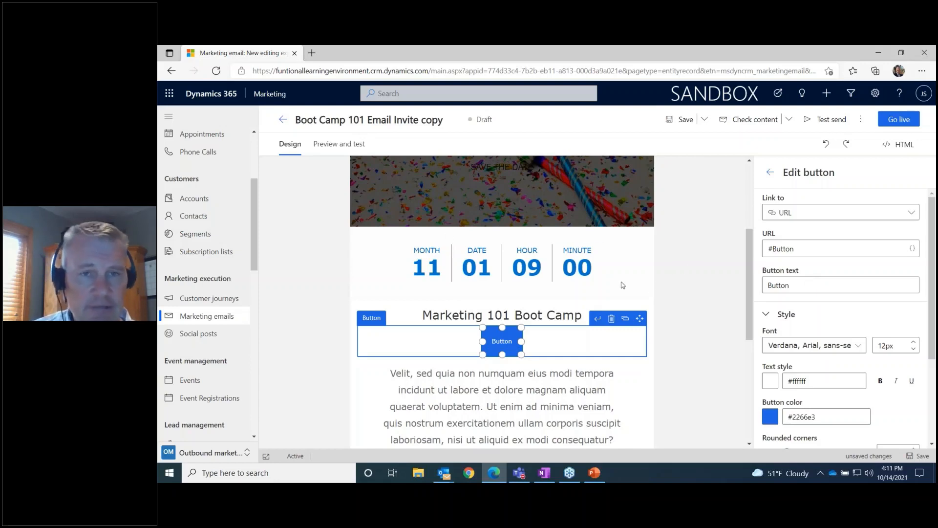
Preview the invite email in the Desktop, Mobile portrait and Mobile landscape sizes.
click(337, 148)
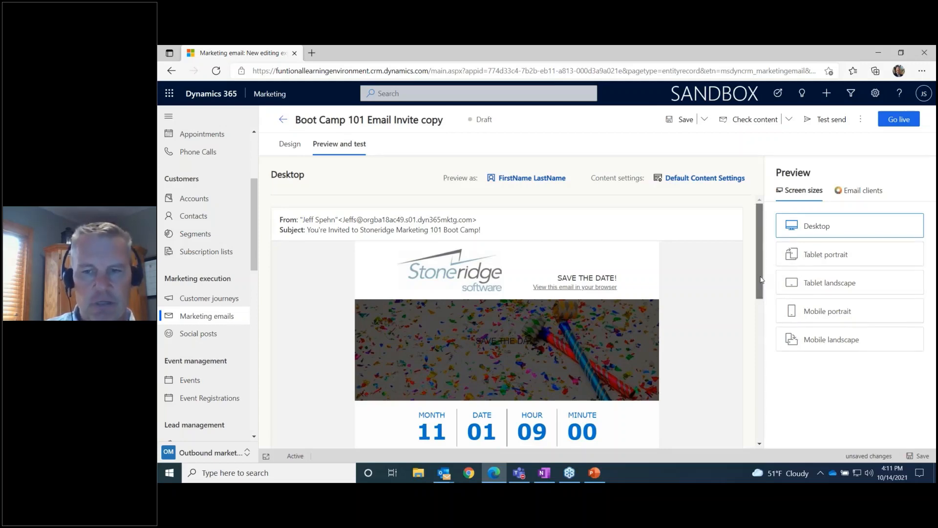
scroll(762, 306, down, 2)
scroll(761, 307, down, 1)
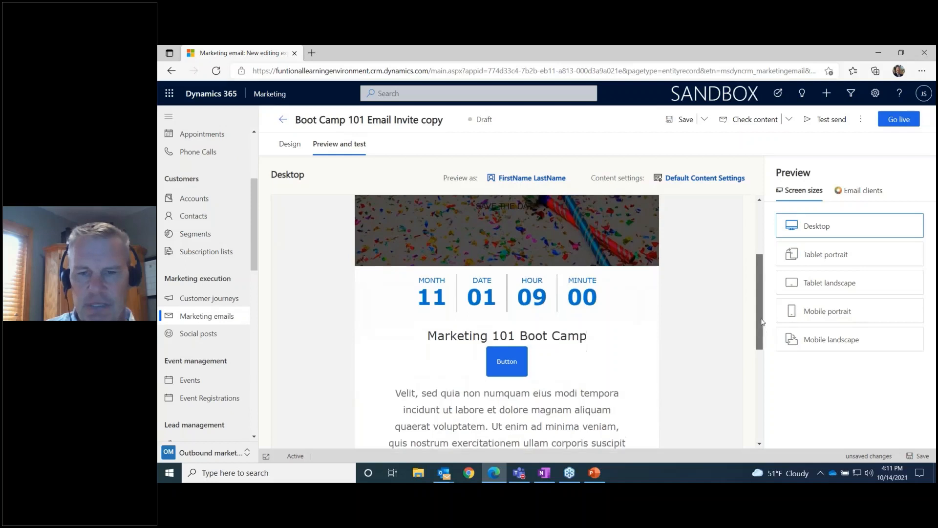
click(822, 313)
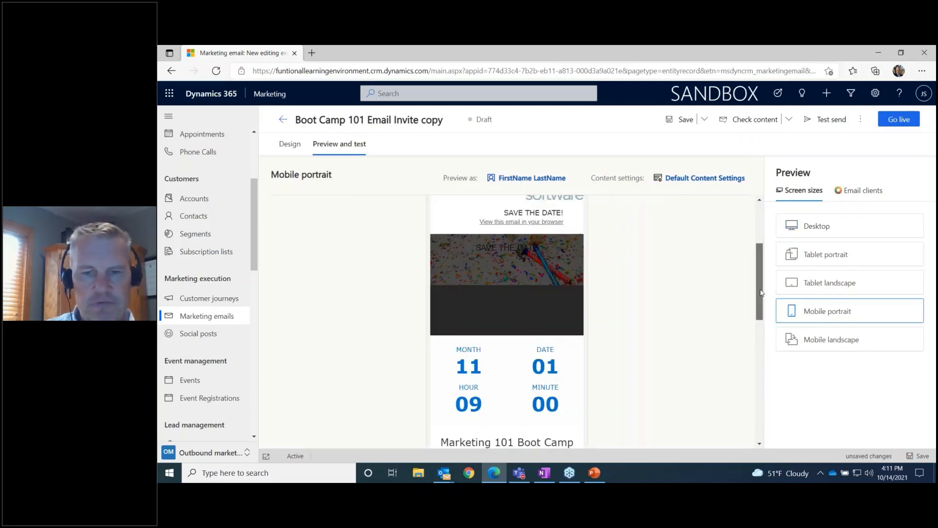
drag(761, 292, 748, 256)
click(817, 341)
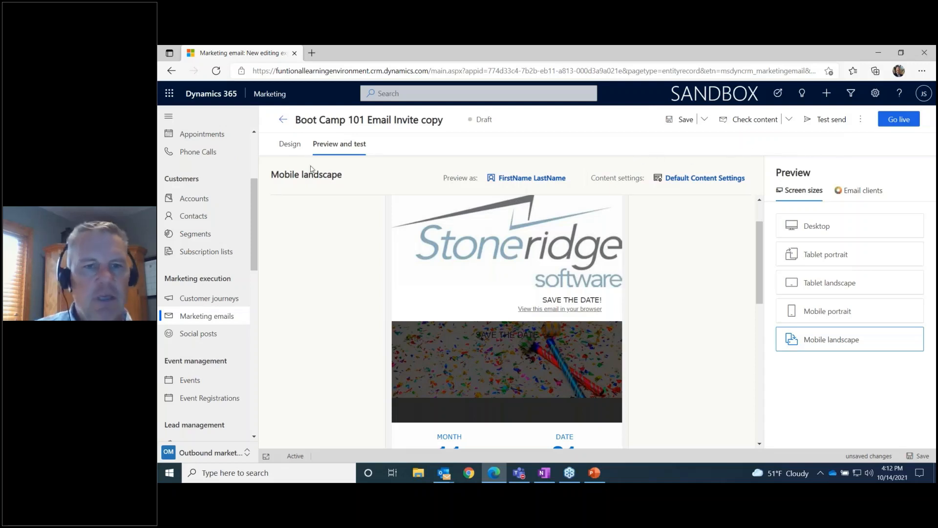
Return to the marketing emails list, widen the Name column and select the Boot Camp 101 Day Before Reminder email.
click(203, 318)
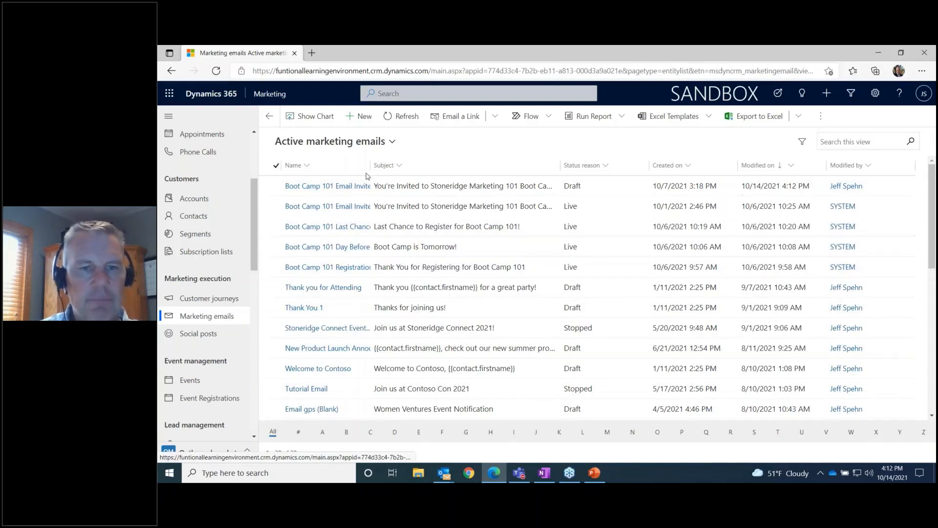
drag(370, 166, 430, 168)
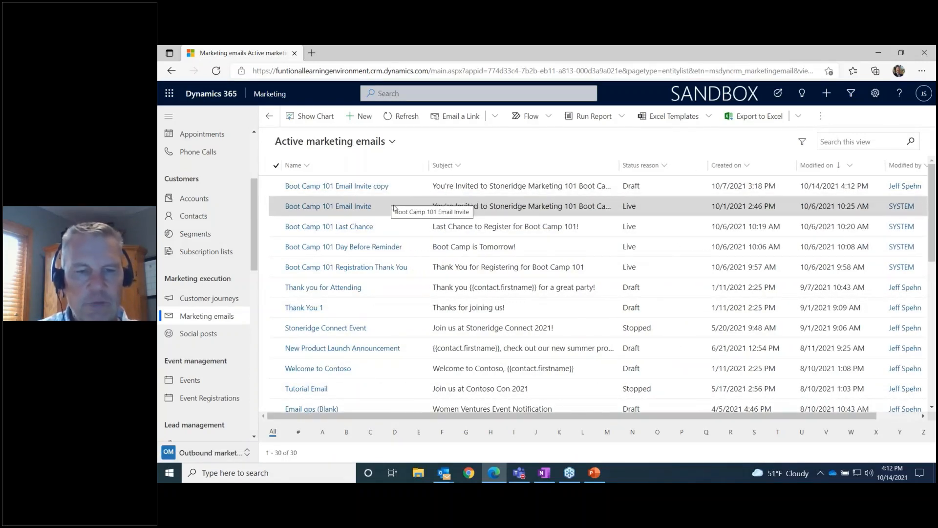
click(277, 268)
click(277, 269)
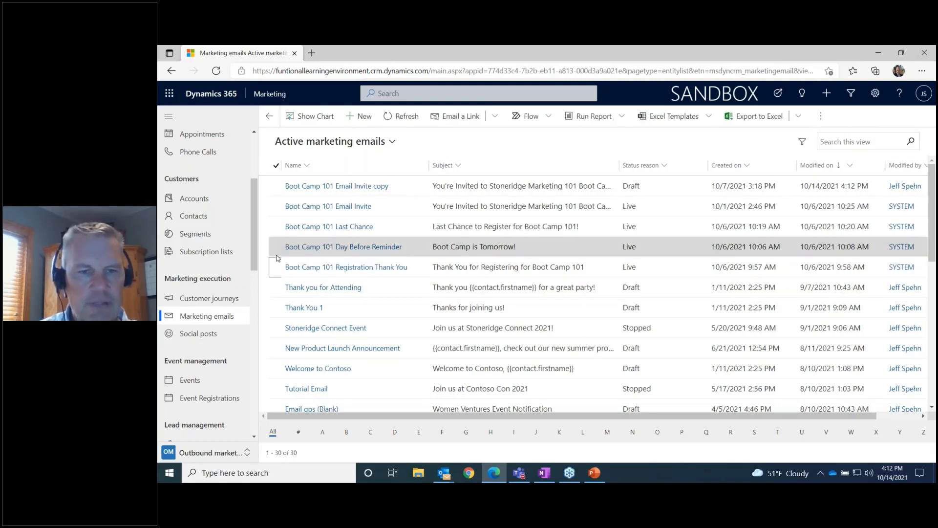
click(280, 228)
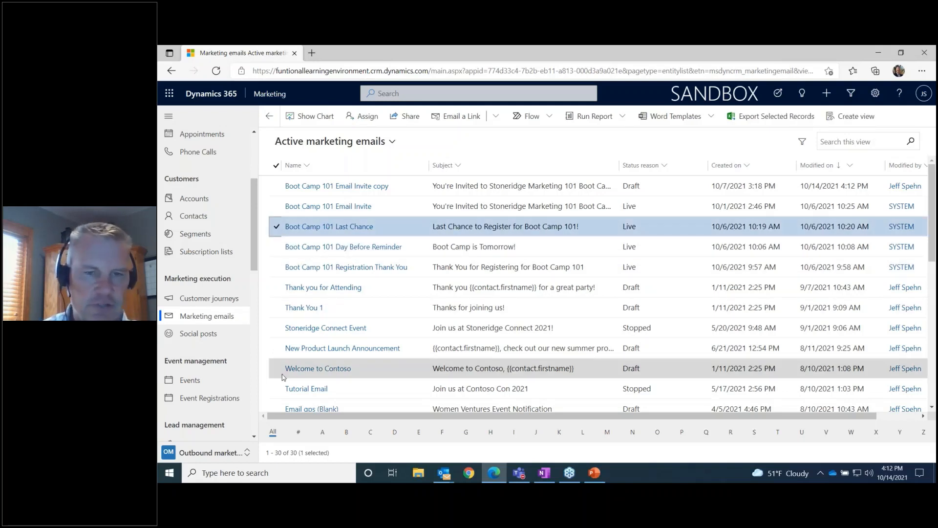
click(277, 227)
click(277, 247)
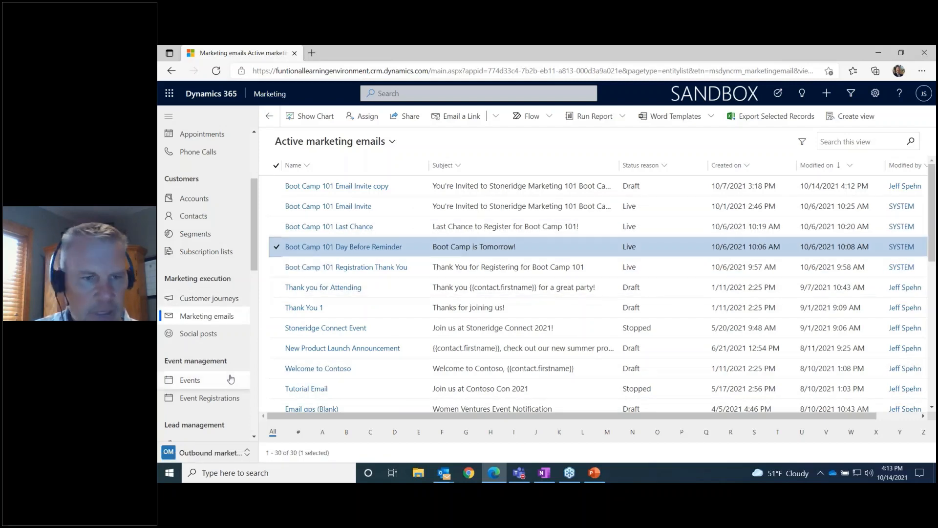
Open the Marketing 101 Boot Camp Journey - V2 copy customer journey and view its Audience settings.
click(214, 304)
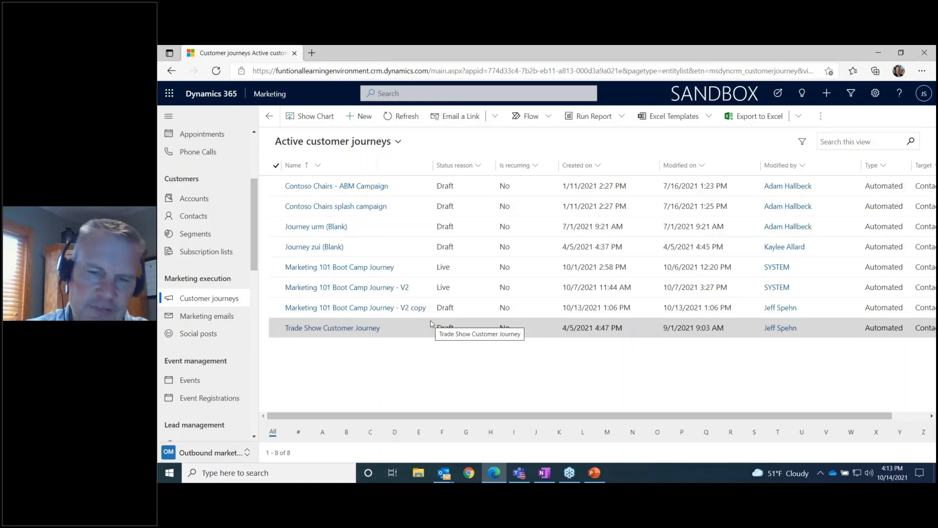
click(337, 308)
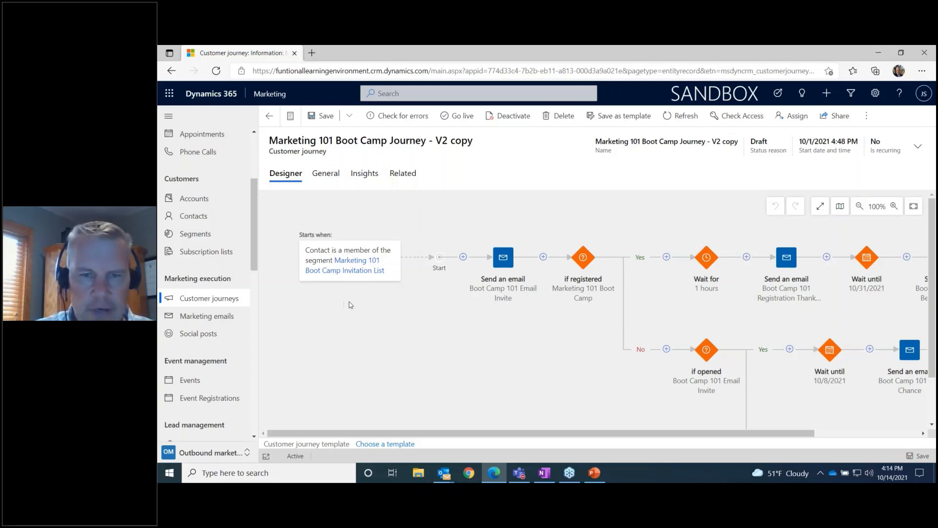
click(357, 250)
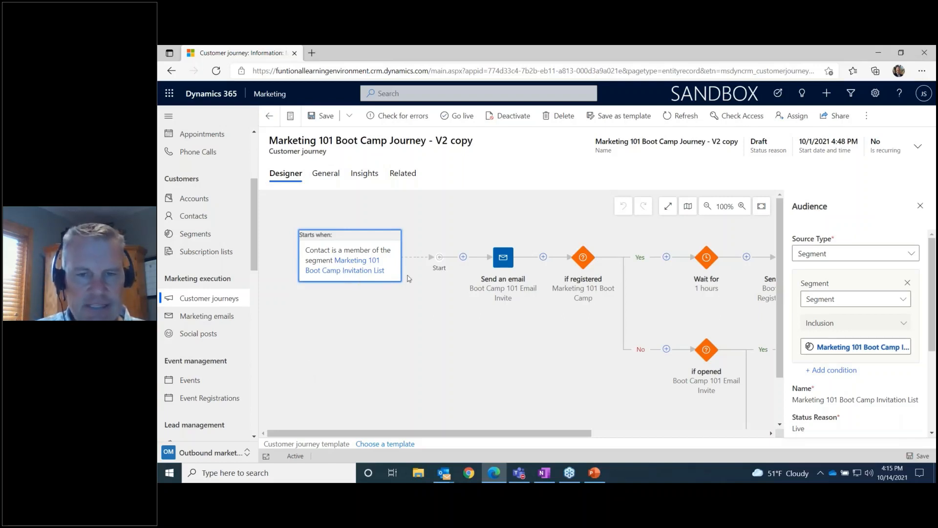
Review the first Send an email tile and the if registered condition, along with the journey's Yes and No branches.
click(506, 265)
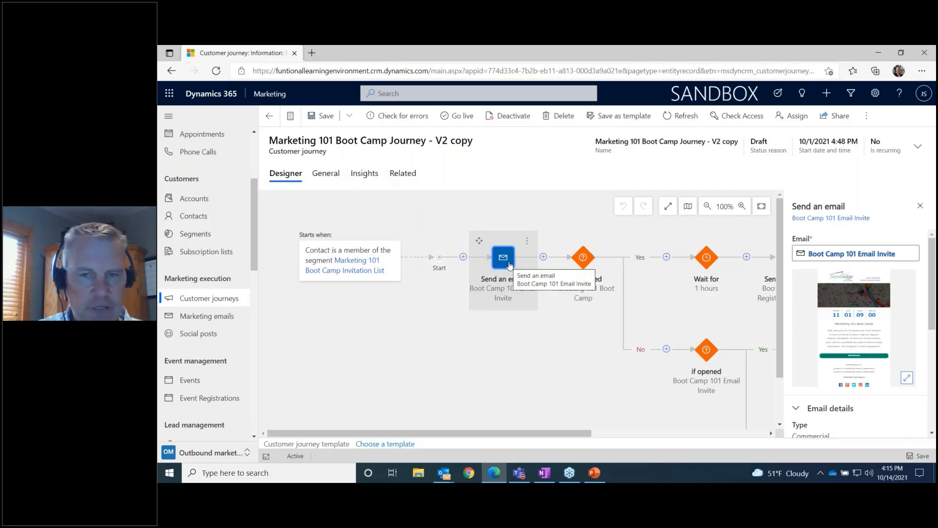
drag(509, 433, 585, 441)
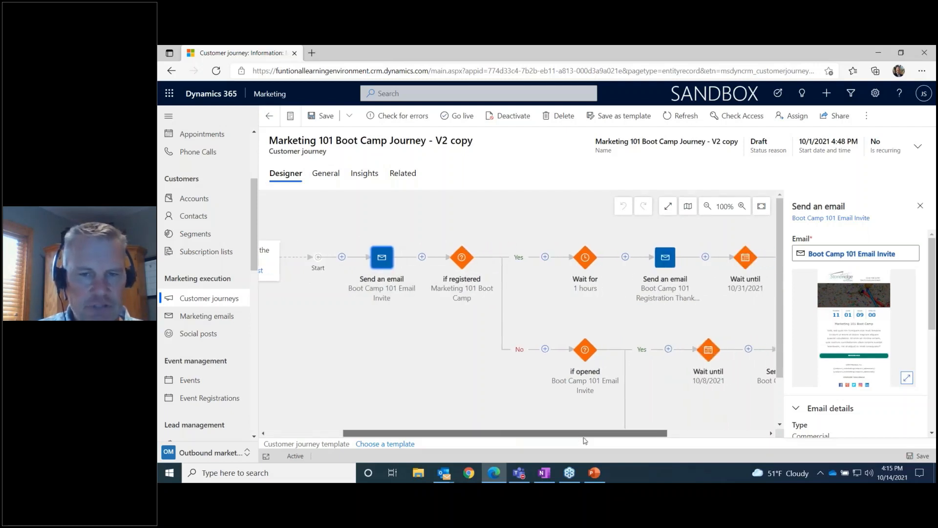
click(462, 258)
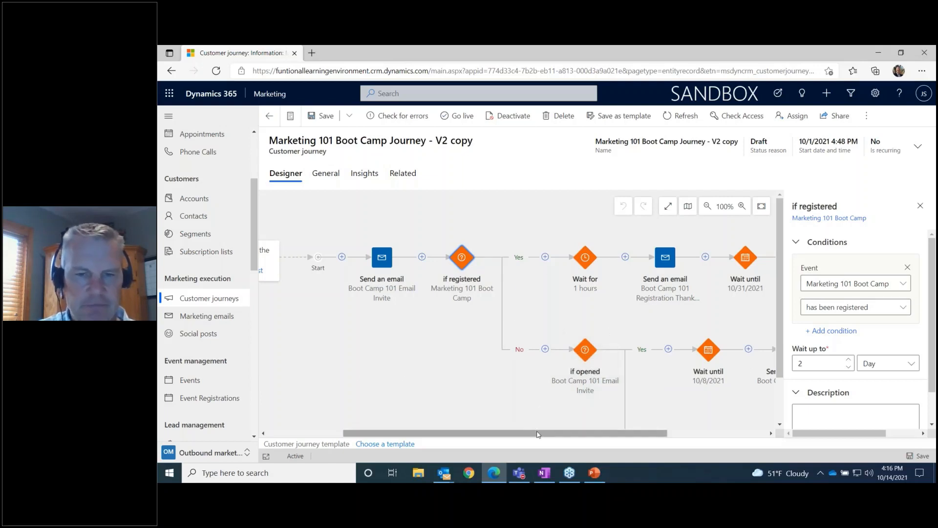
drag(538, 435, 606, 444)
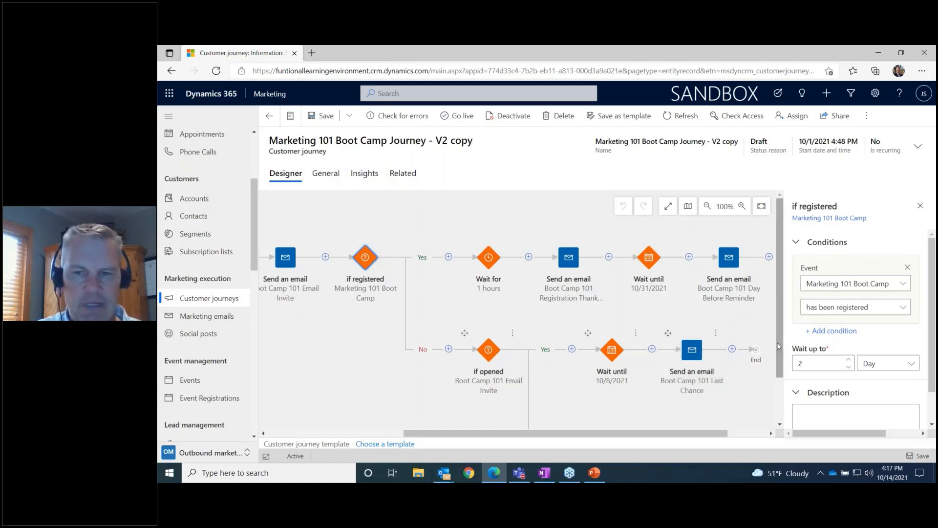
scroll(786, 410, down, 1)
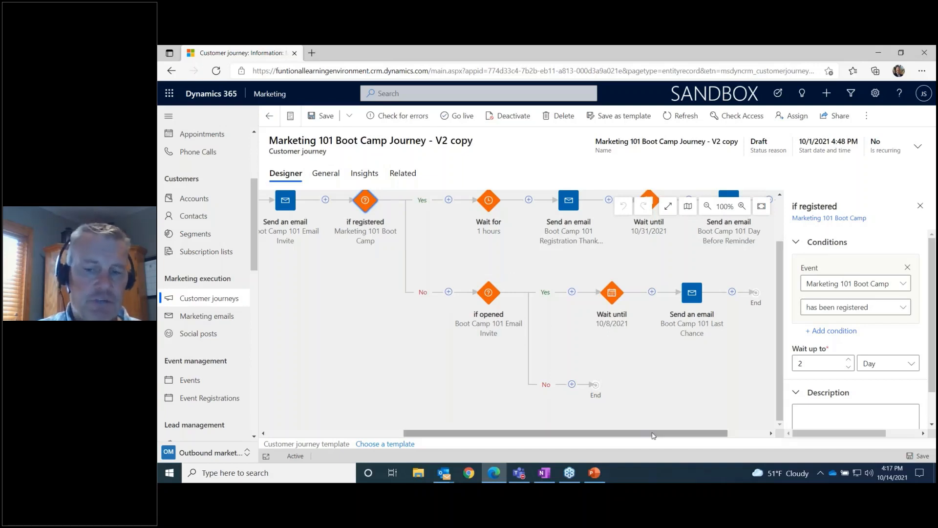
mouse_move(654, 435)
mouse_down()
mouse_move(590, 435)
mouse_move(656, 435)
mouse_up()
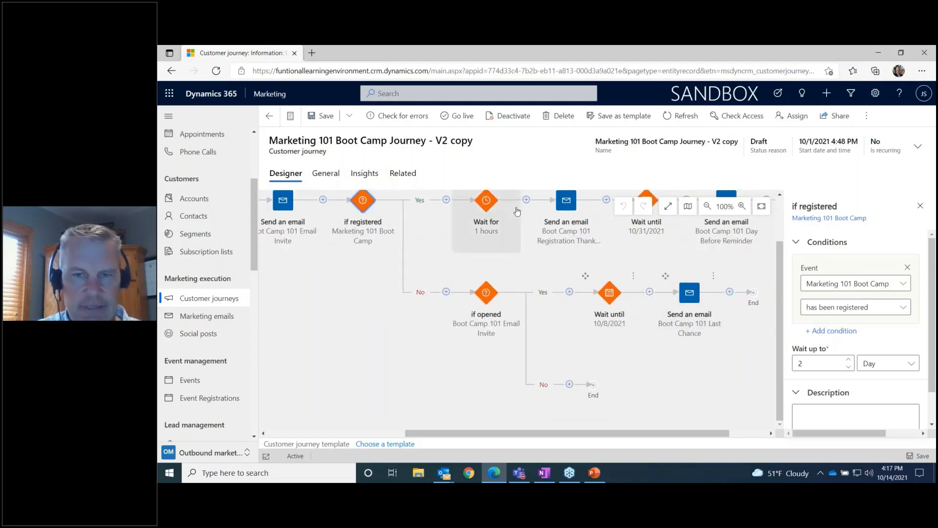
Browse the elements that can be added on the Yes branch after if registered, and close the list without adding any.
click(446, 201)
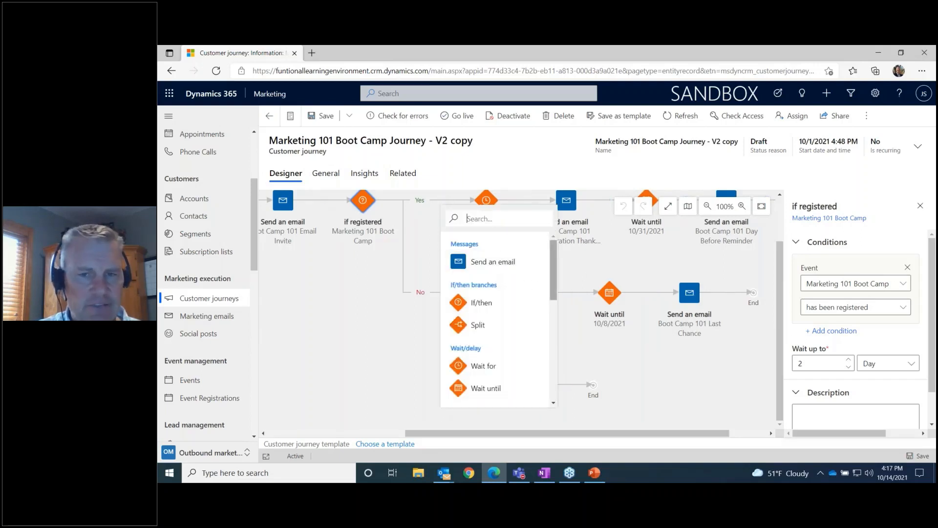
scroll(494, 298, down, 1)
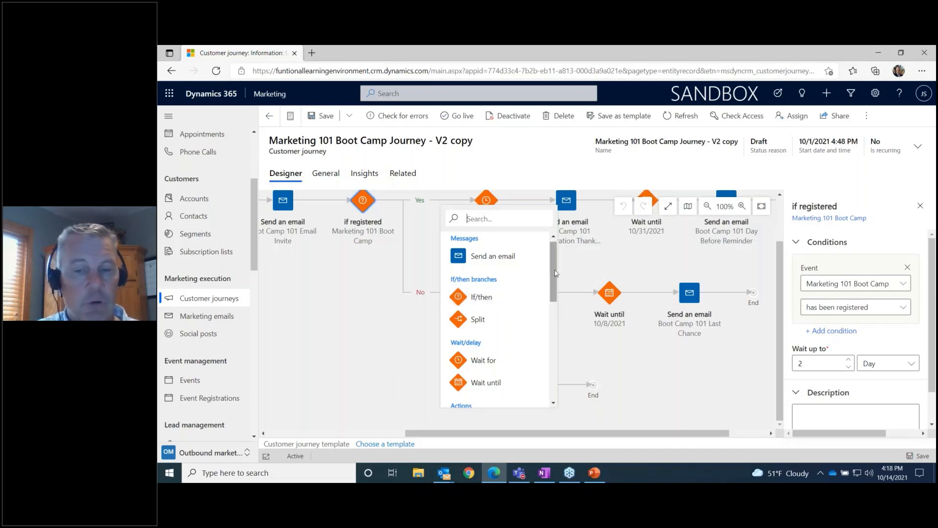
scroll(555, 273, down, 2)
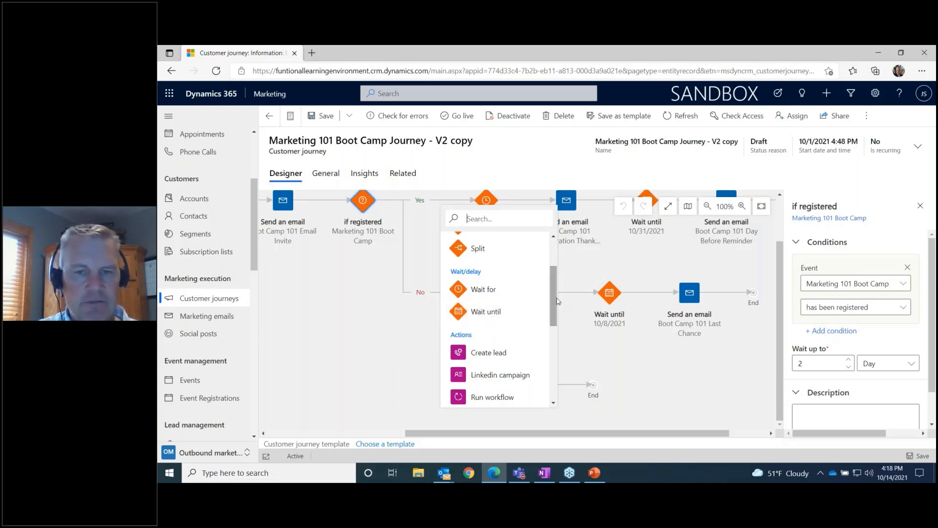
scroll(558, 300, down, 1)
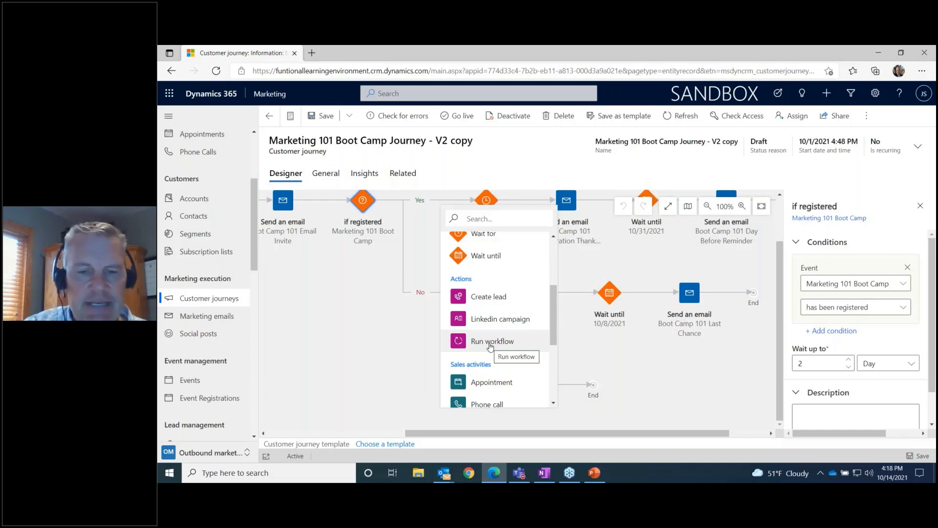
scroll(555, 334, down, 1)
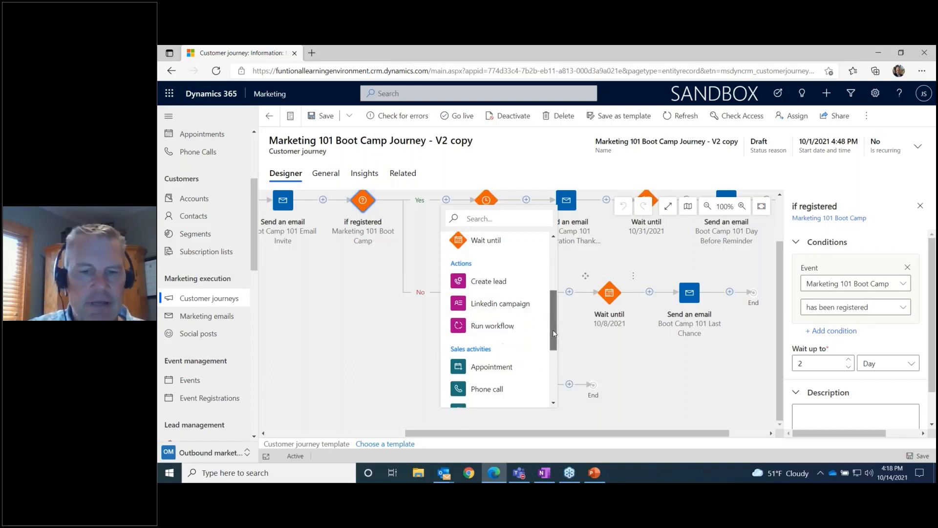
drag(554, 333, 547, 240)
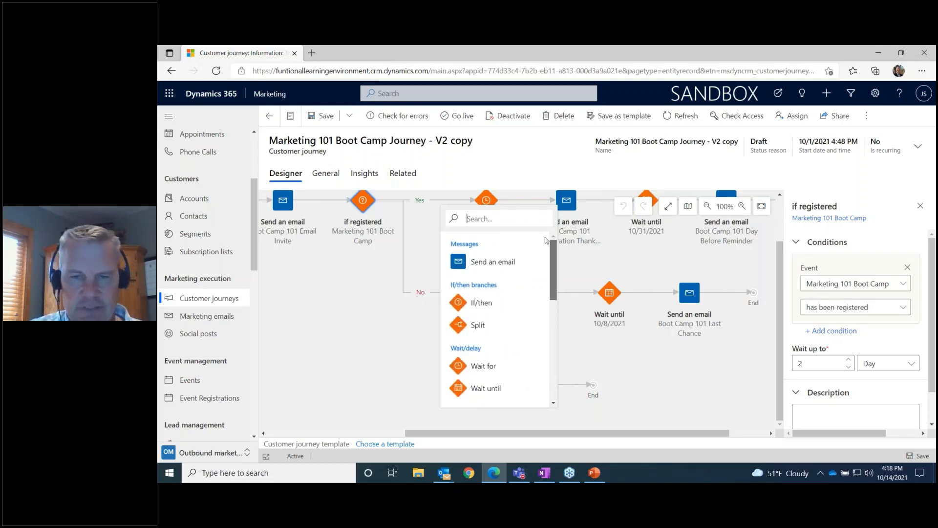
click(373, 370)
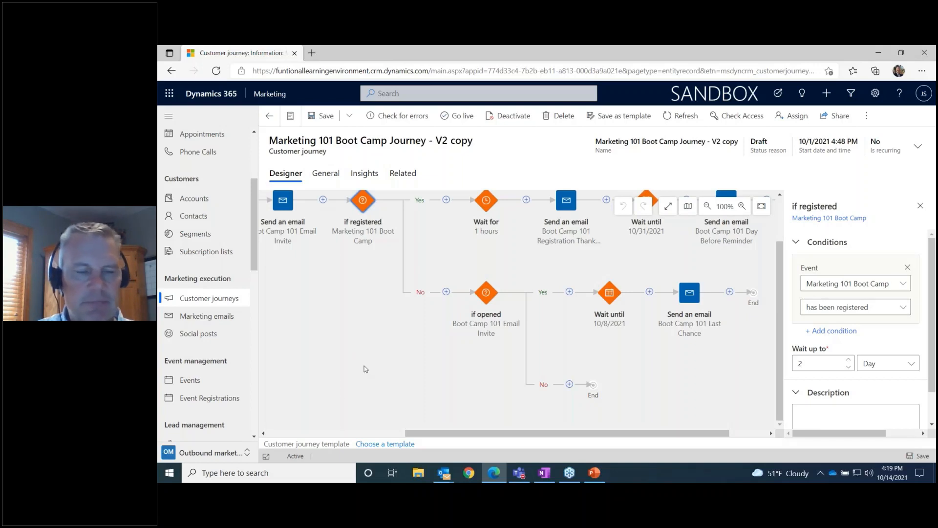
Return to the customer journeys list and open the live Marketing 101 Boot Camp Journey - V2.
click(220, 303)
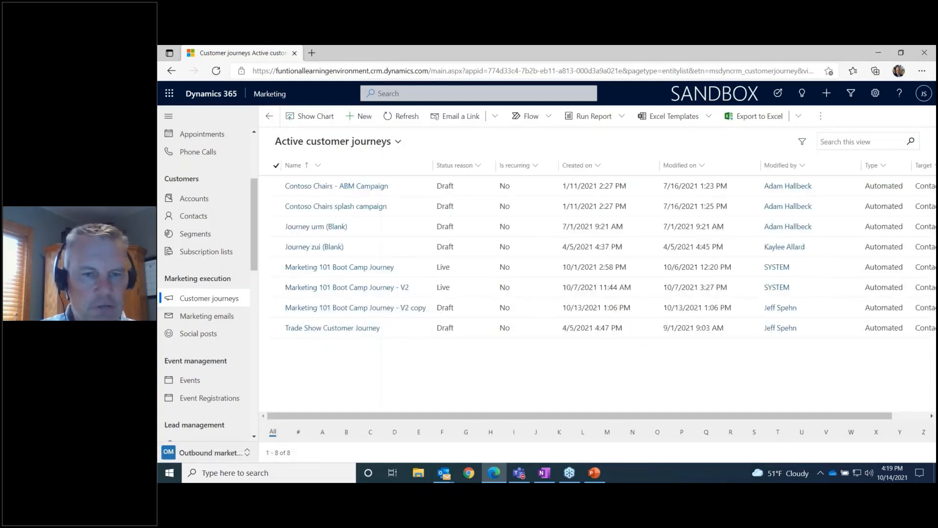
click(363, 289)
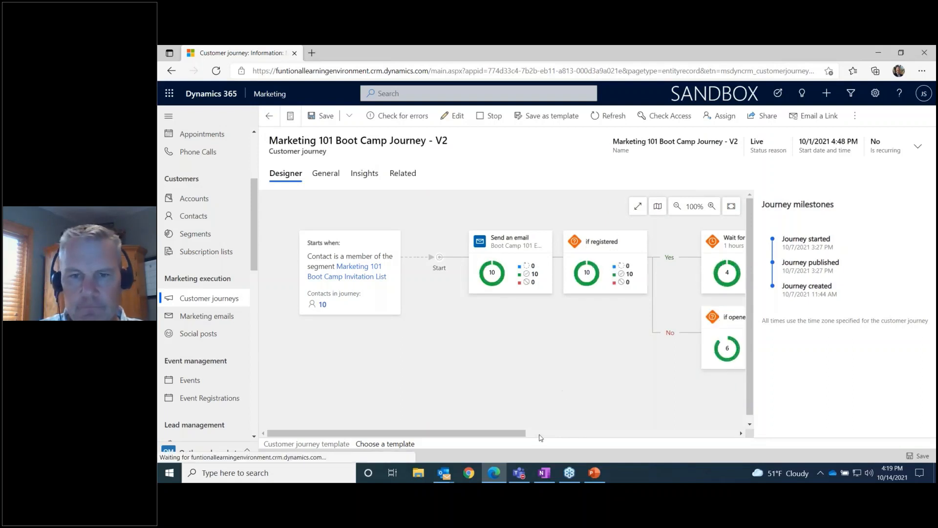
drag(505, 437, 531, 454)
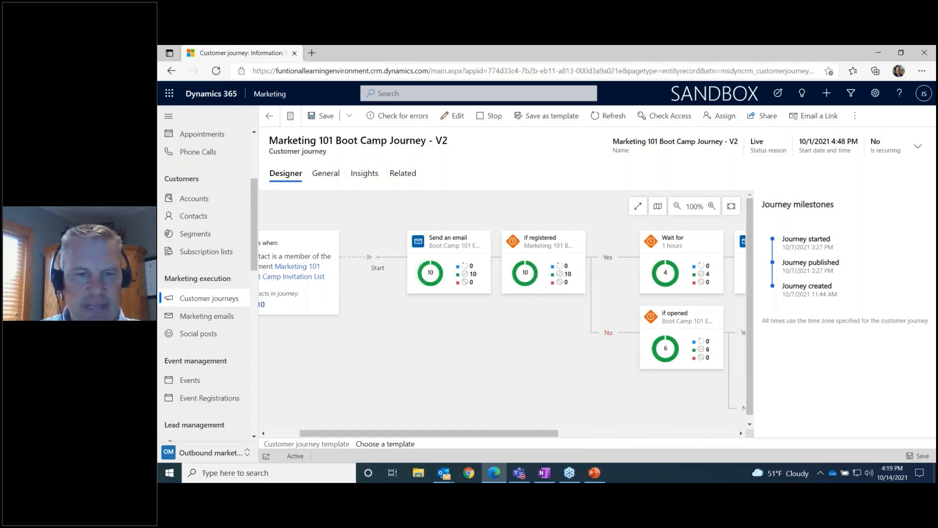
Review the volume, delivery funnel and delivery KPIs of the Boot Camp 101 Email Invite tile in the live journey.
click(446, 278)
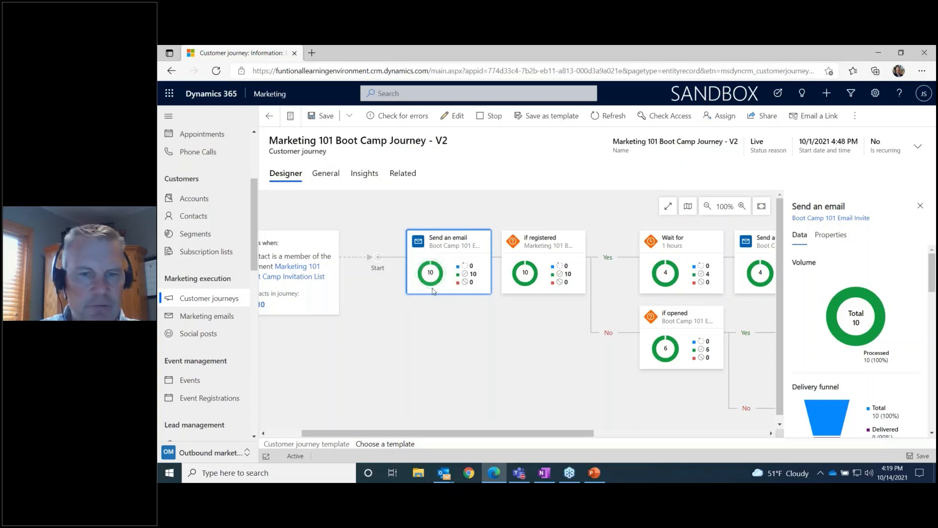
mouse_move(448, 271)
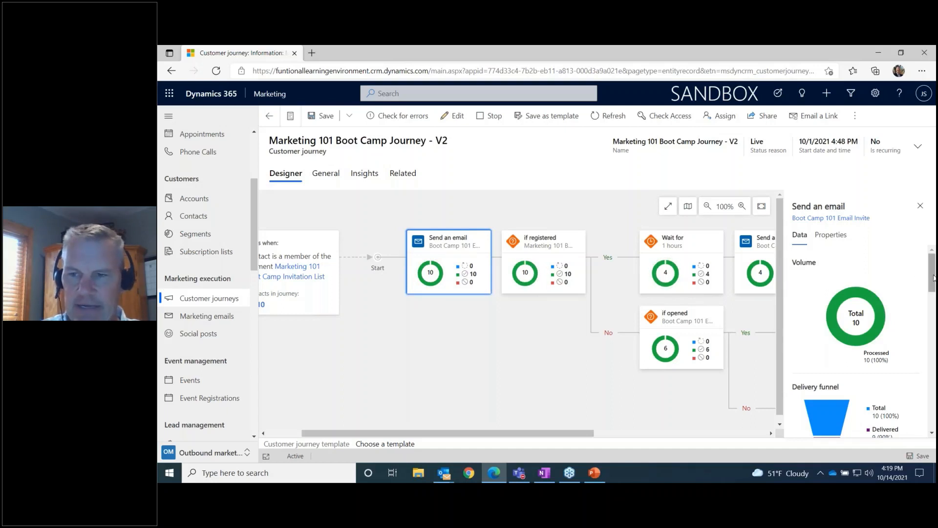
drag(934, 278, 934, 296)
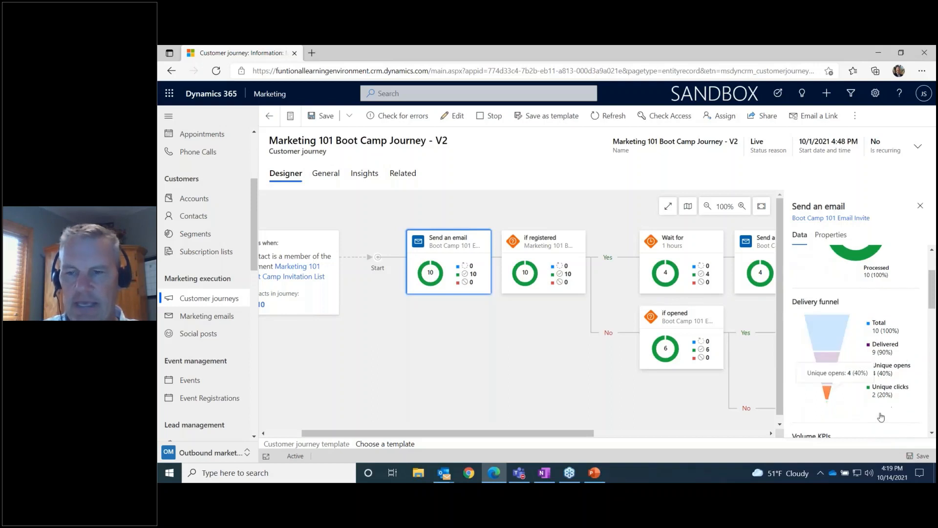
mouse_move(882, 354)
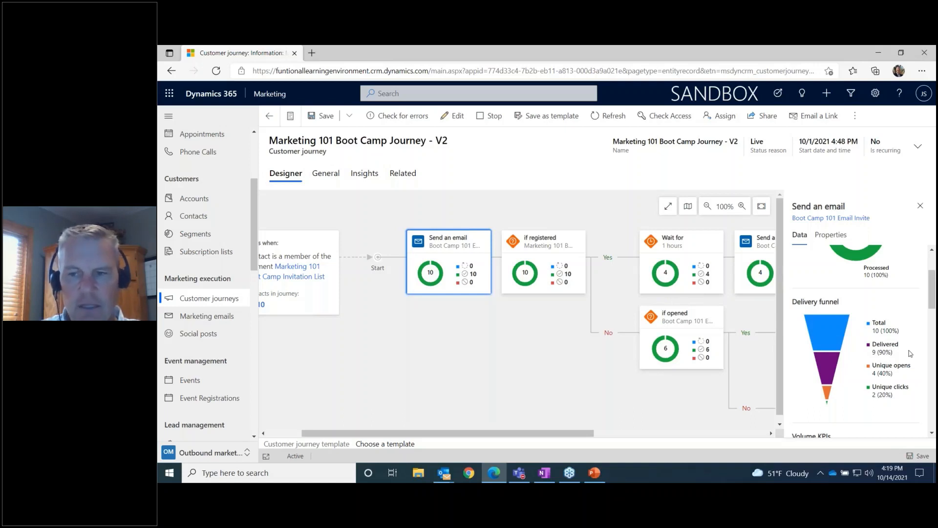
mouse_move(905, 374)
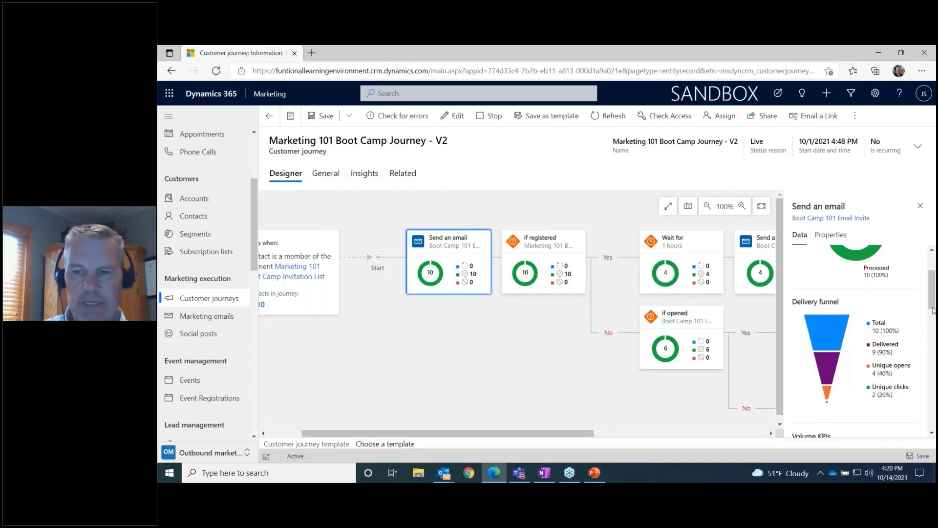
mouse_move(903, 398)
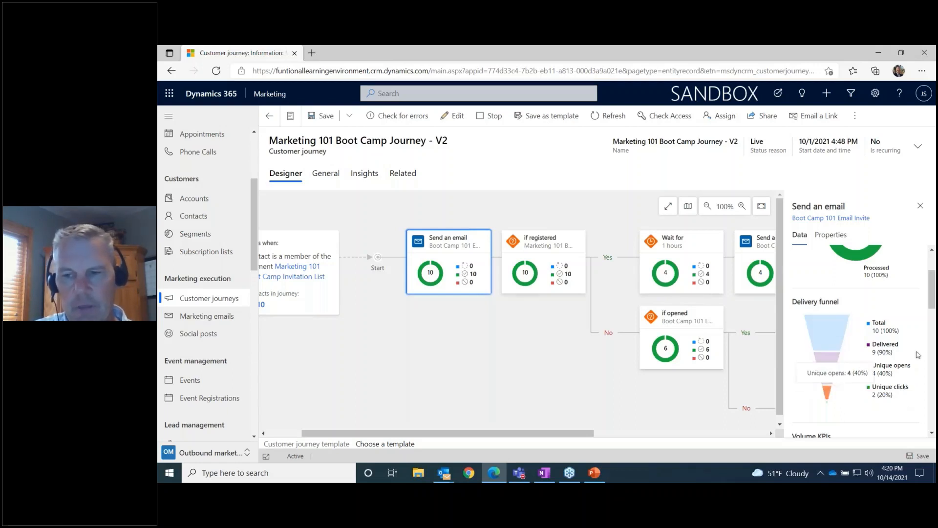
drag(932, 307, 932, 386)
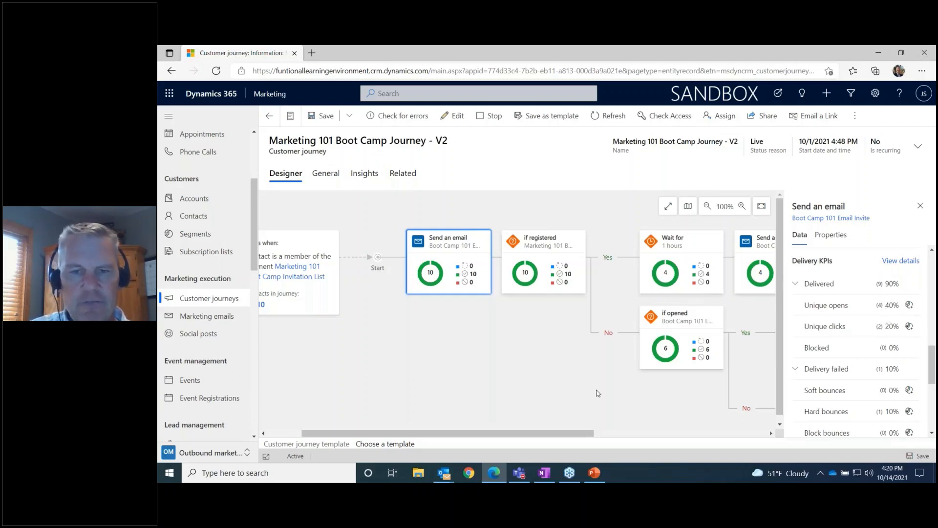
Examine the if registered tile's data and the contact counts on the tiles along its Yes and No branches.
drag(564, 435, 619, 435)
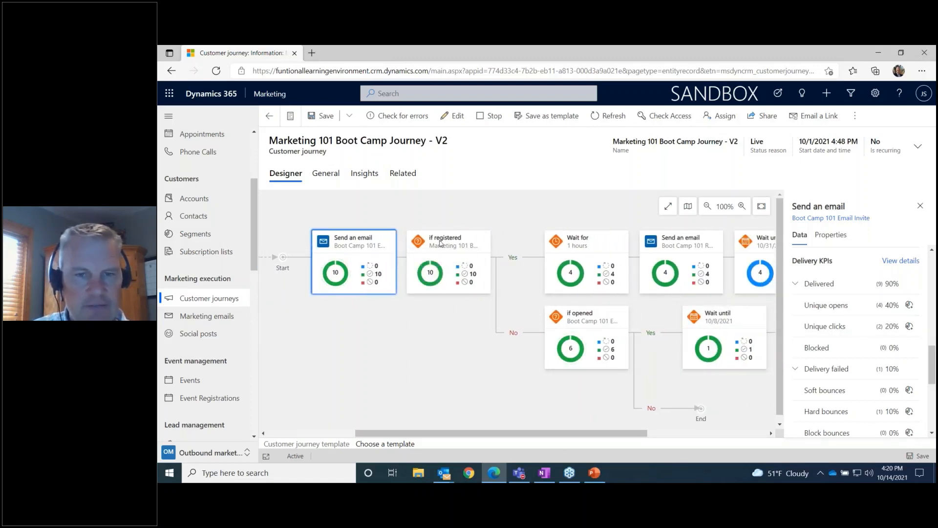
click(441, 243)
mouse_move(440, 278)
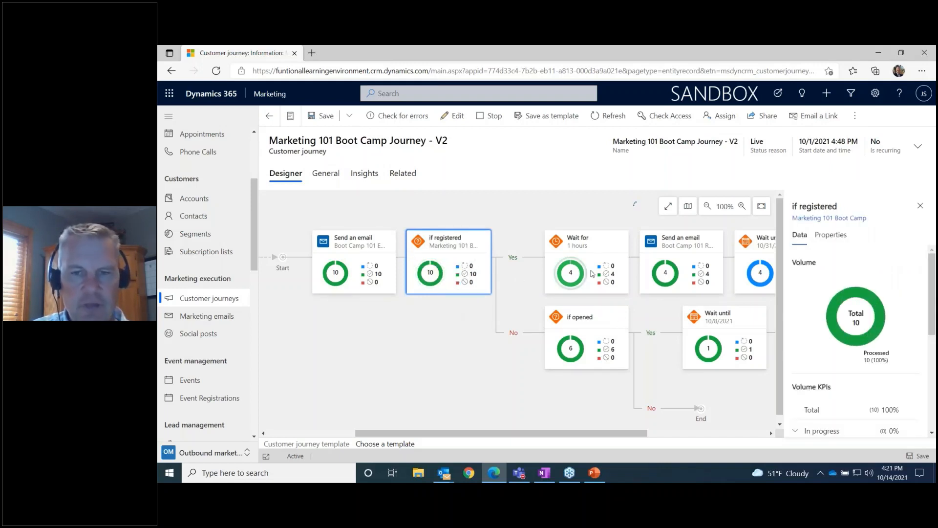
mouse_move(595, 270)
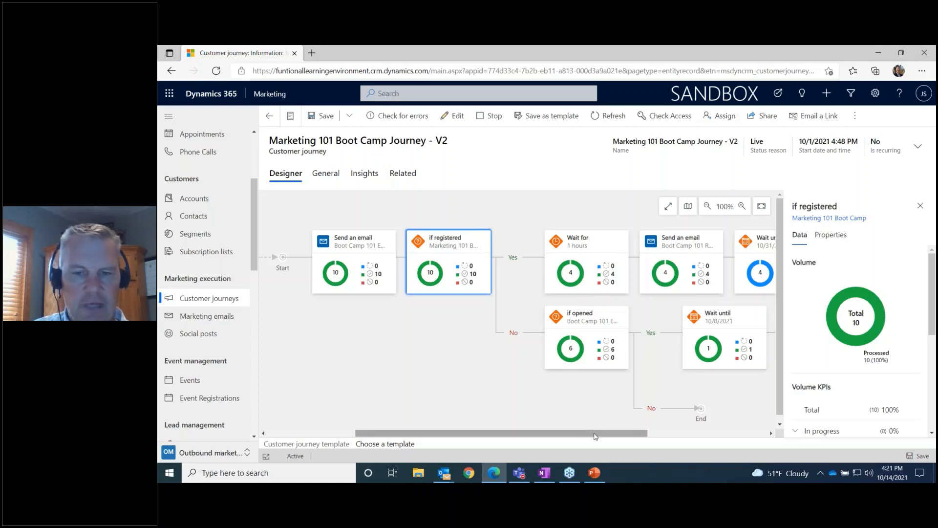
drag(592, 433, 668, 434)
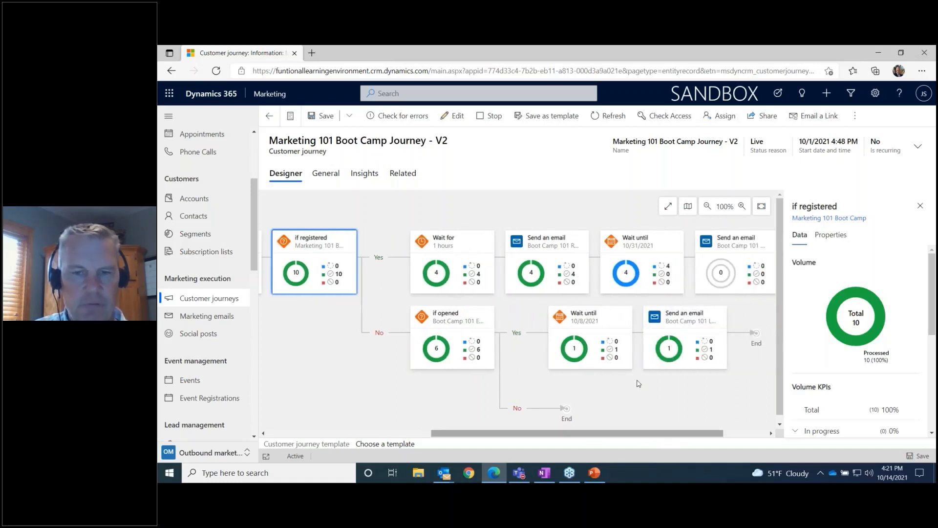
Review the volume and delivery funnel of the Boot Camp 101 Registration Thank You email tile.
click(542, 269)
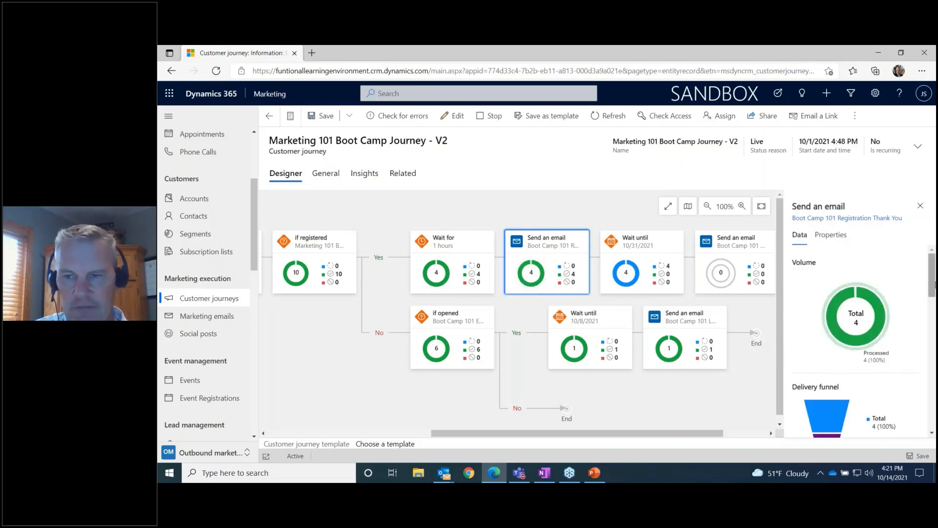
scroll(935, 296, down, 3)
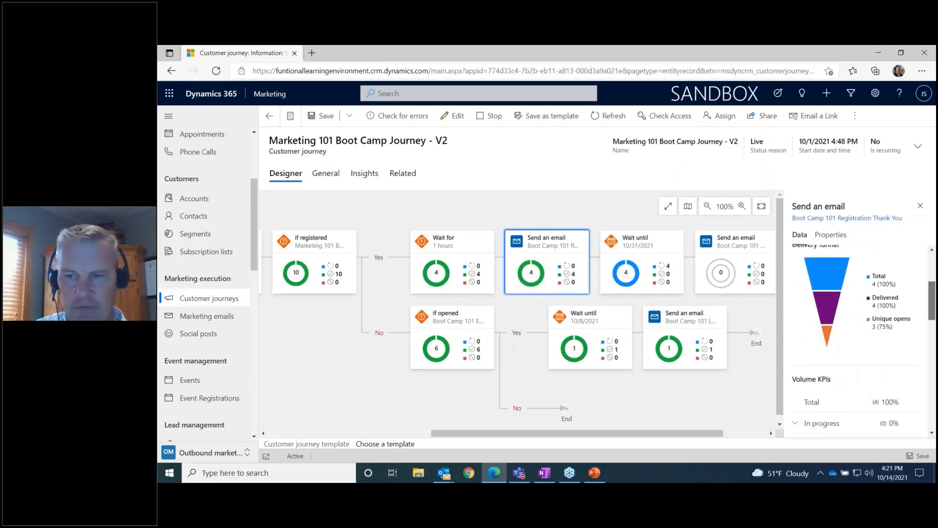
scroll(931, 296, up, 3)
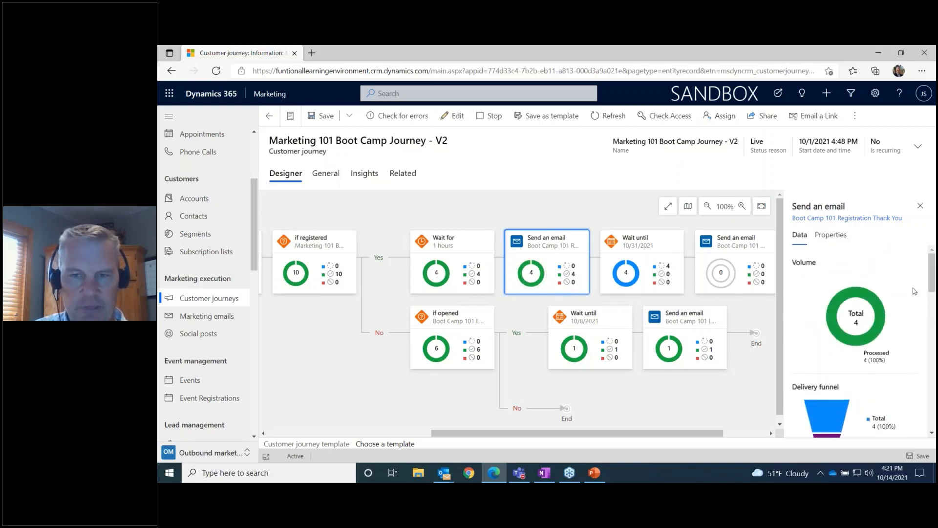
Examine the contact counts on the remaining Yes-branch tiles and on the if opened tile of the No branch.
drag(705, 434, 755, 435)
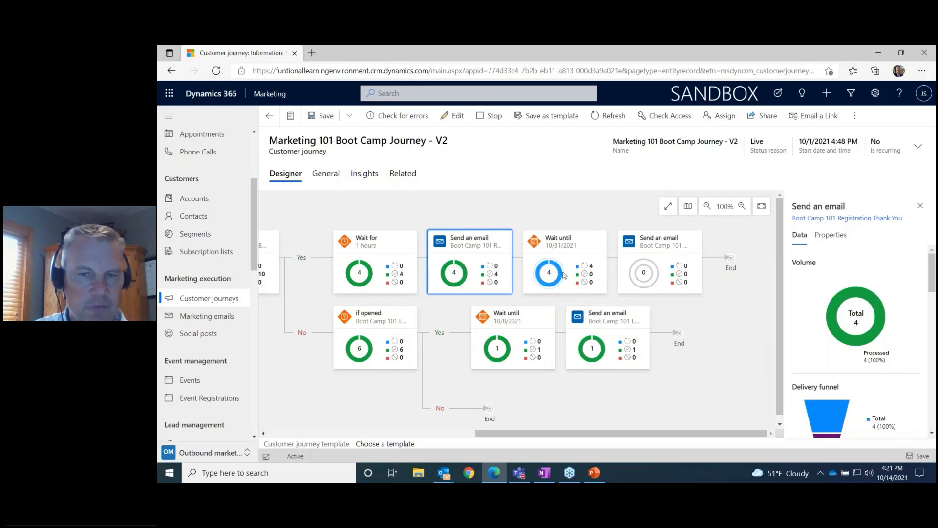
mouse_move(560, 275)
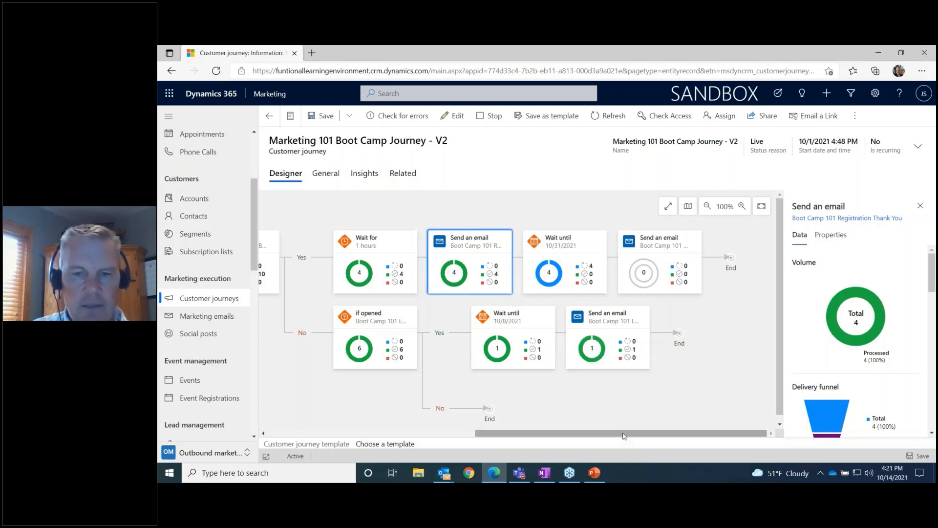
drag(625, 434, 536, 437)
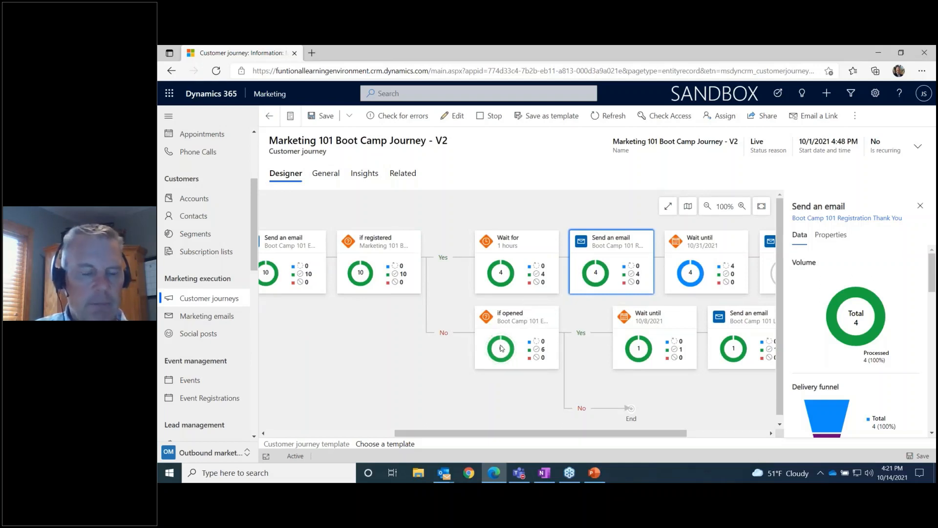
mouse_move(509, 346)
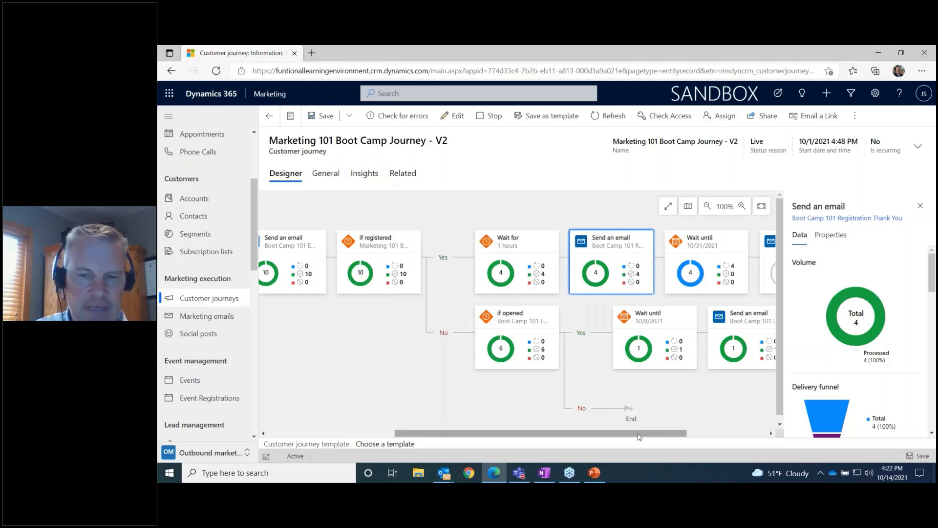
mouse_move(638, 434)
mouse_down()
mouse_move(660, 436)
mouse_move(645, 436)
mouse_up()
Review the journey's overview insights, covering email delivery results and email responses over time.
click(364, 176)
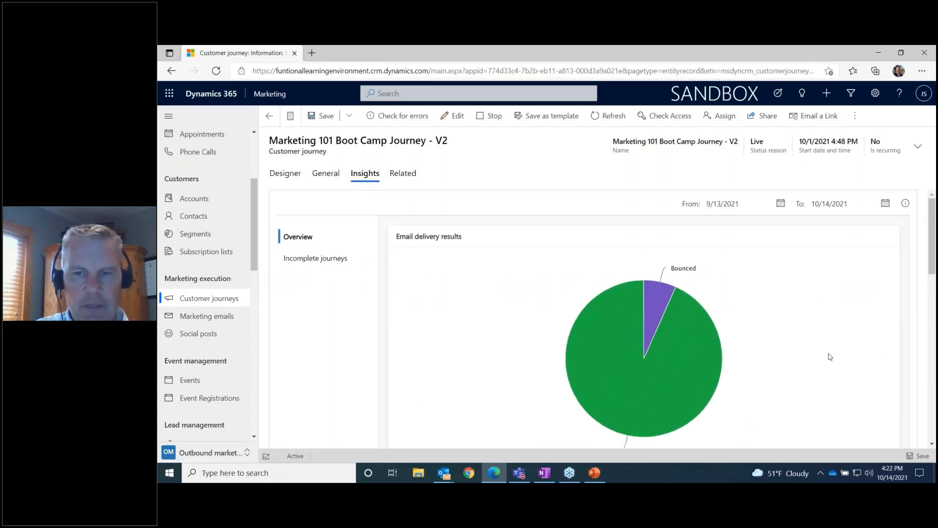
scroll(932, 263, down, 2)
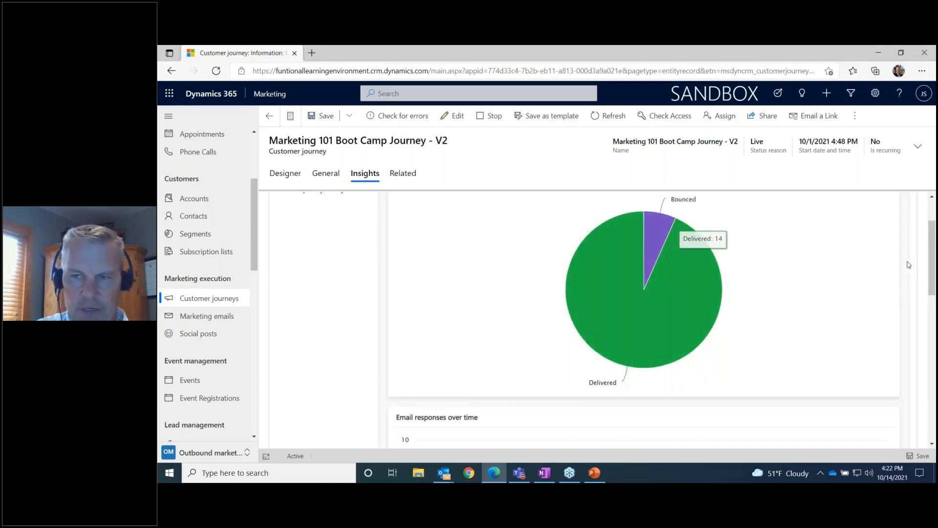
scroll(933, 267, down, 4)
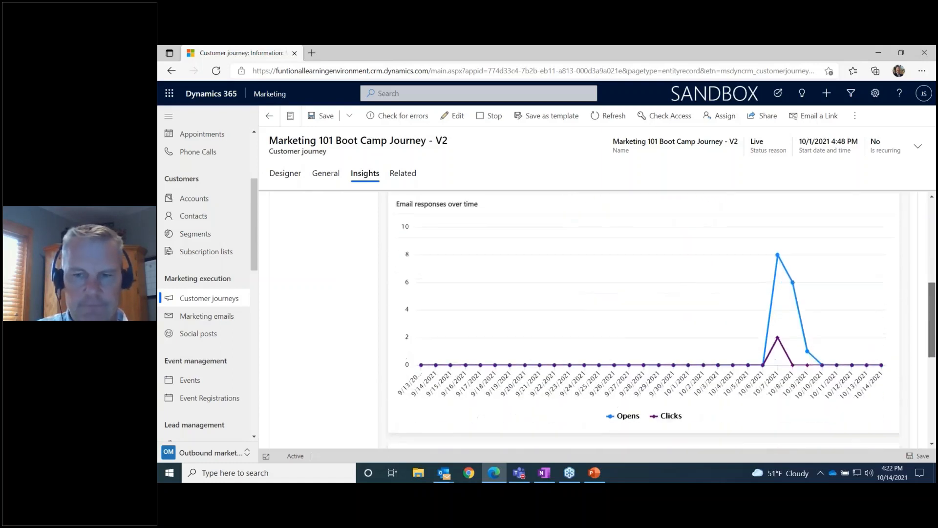
scroll(634, 279, up, 5)
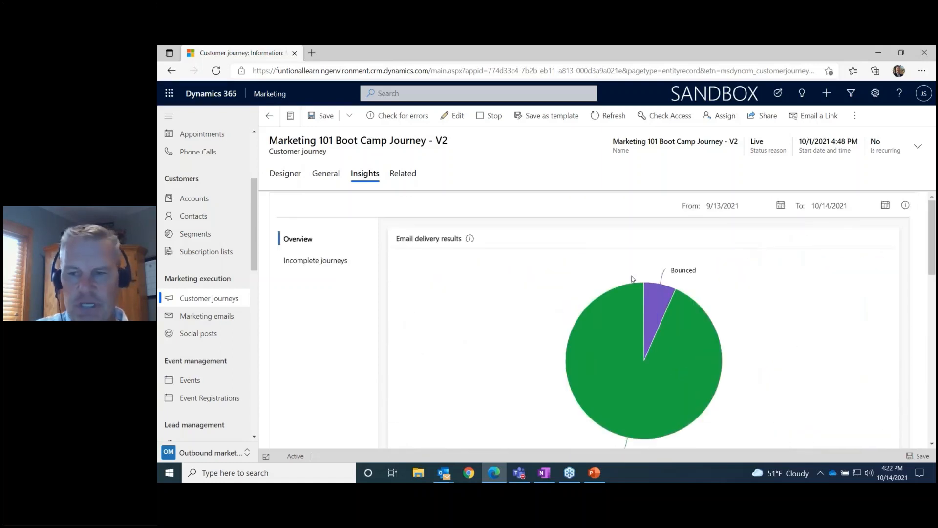
Go to the marketing emails list, widen the Name column, and open the live Boot Camp 101 Email Invite.
click(210, 317)
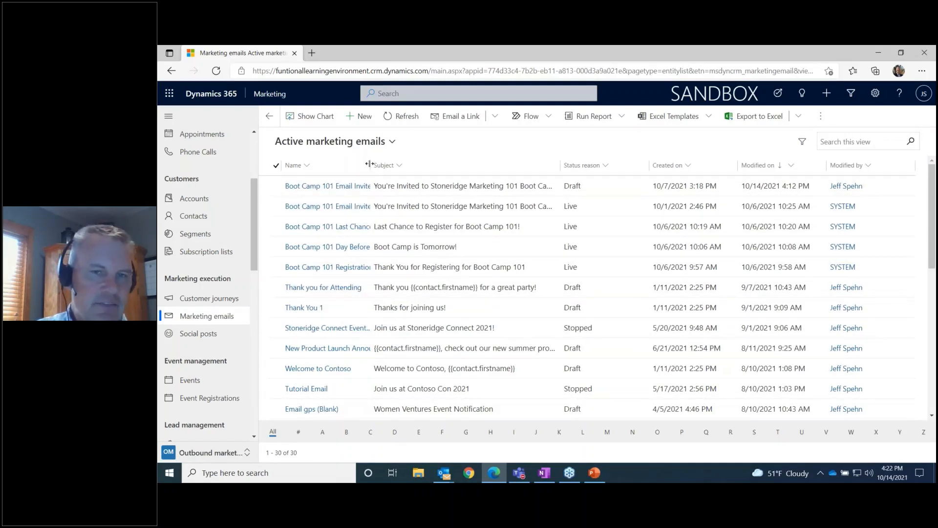
drag(388, 165, 400, 165)
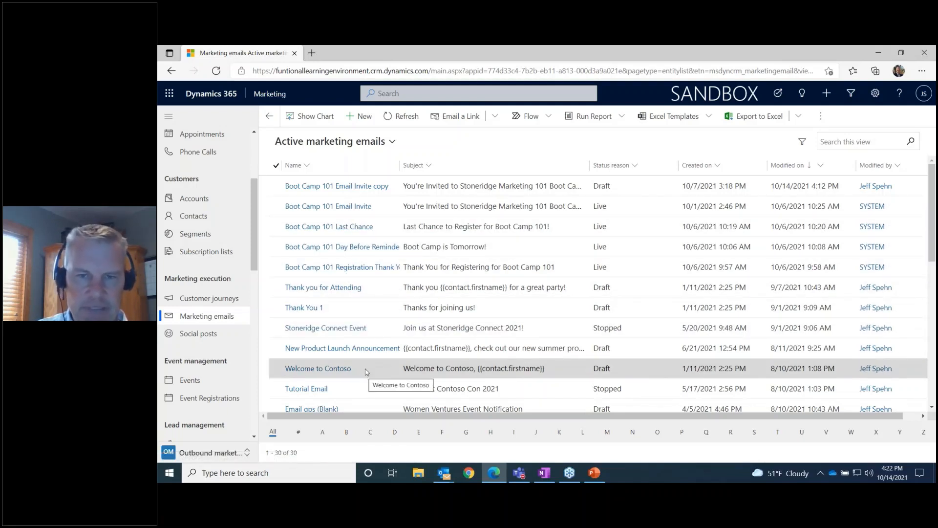
click(329, 207)
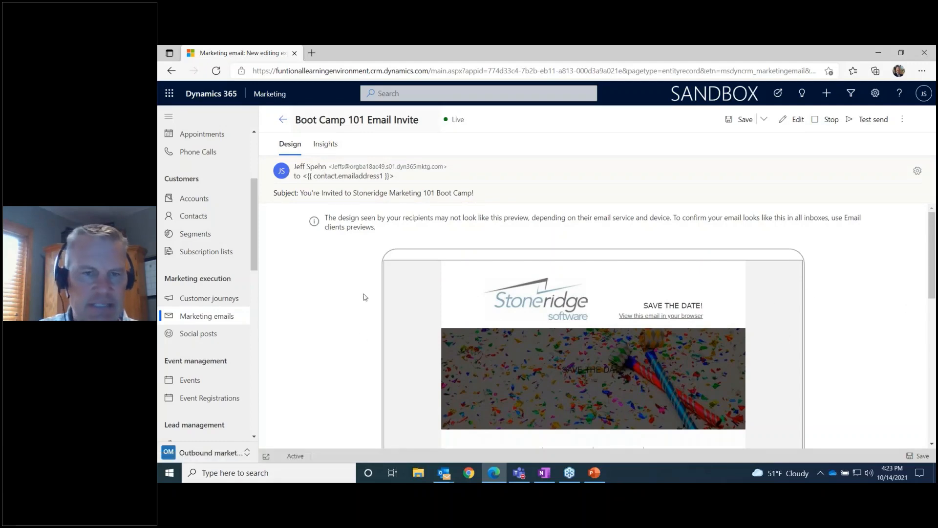
Review the overall data and responses over time in the email invite's overview insights.
click(329, 145)
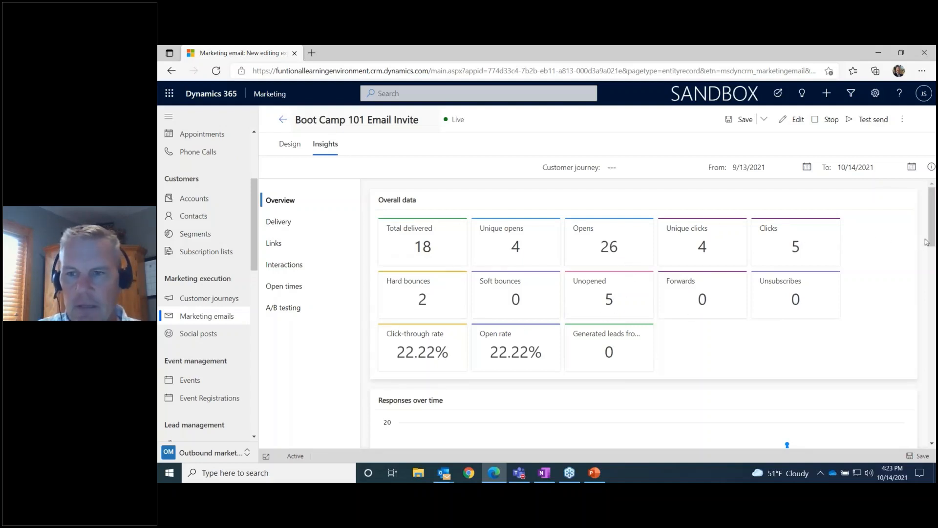
drag(929, 241, 933, 278)
scroll(934, 292, down, 2)
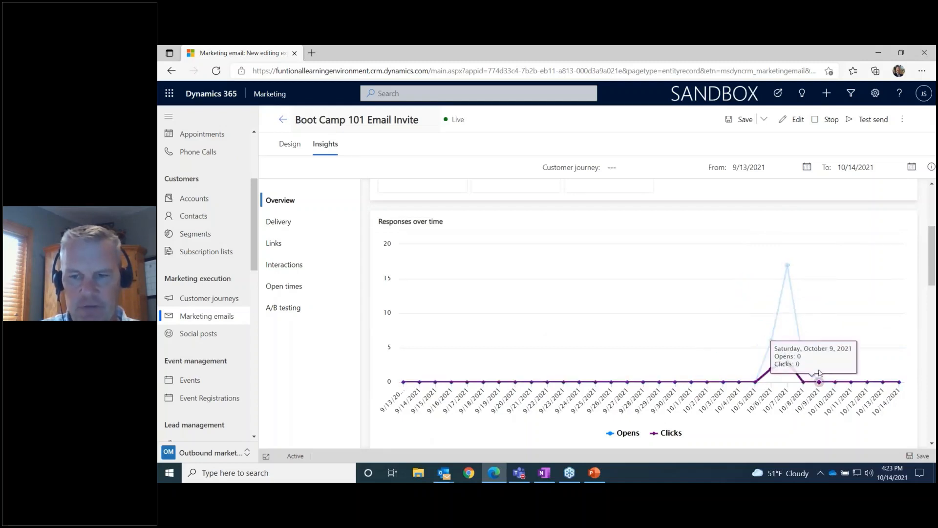
Review the invite's delivery progress and details, and list the hard bounced emails among the failed deliveries.
click(279, 222)
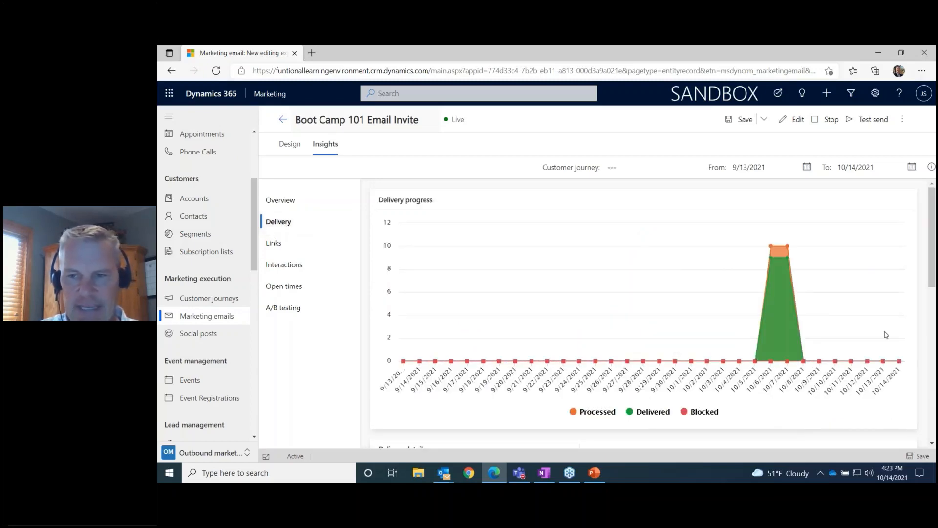
scroll(934, 342, down, 4)
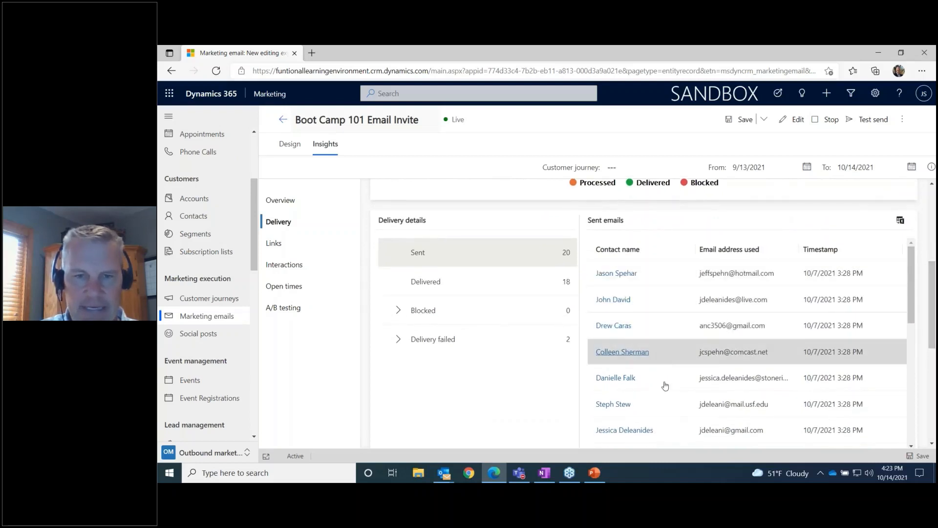
click(428, 346)
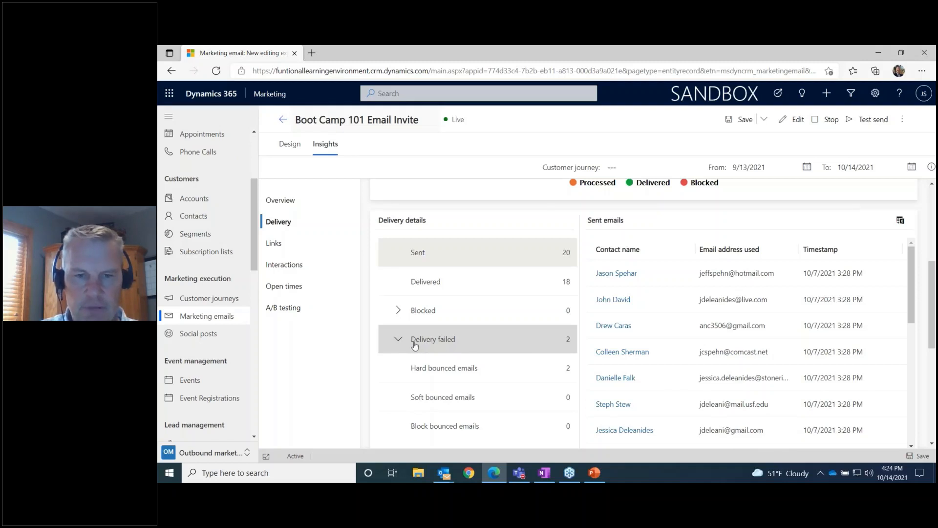
click(437, 372)
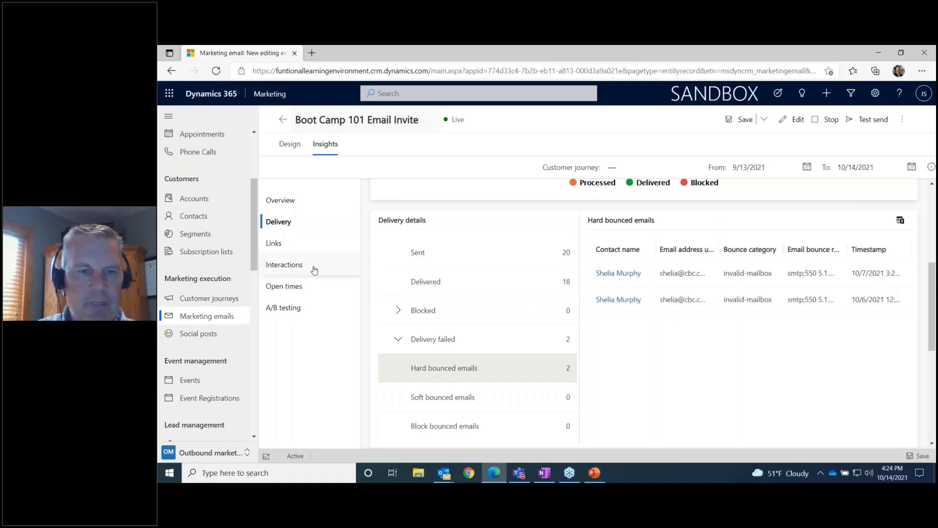
Review the invite's interactions timeline and opened emails, and list the contacts who clicked email links.
click(282, 268)
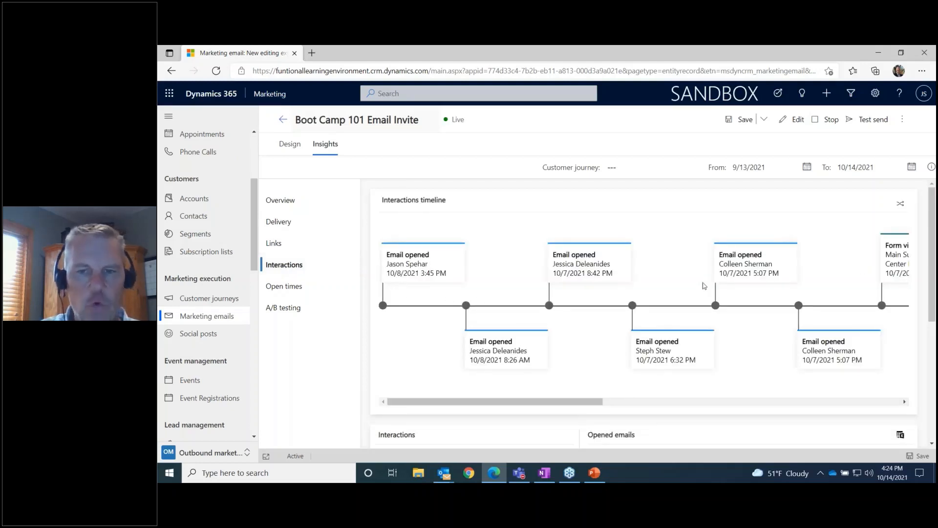
scroll(926, 290, down, 4)
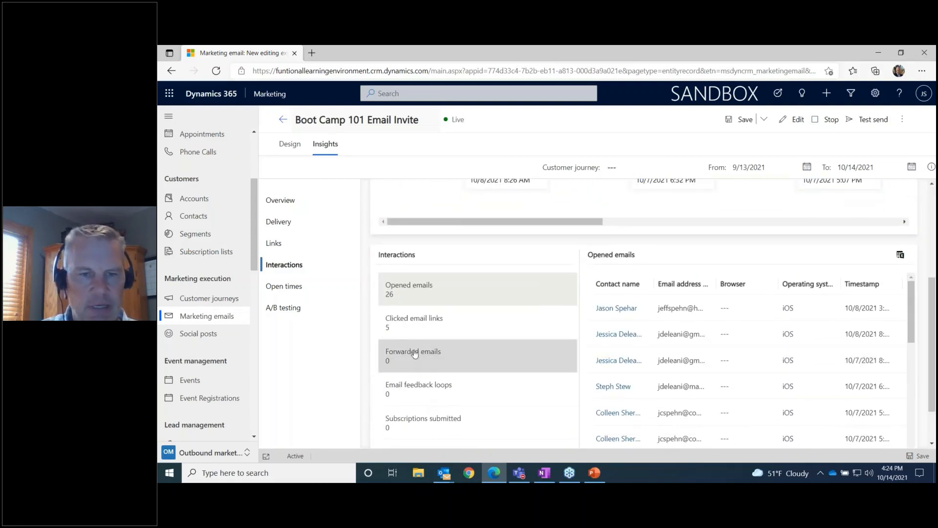
click(407, 331)
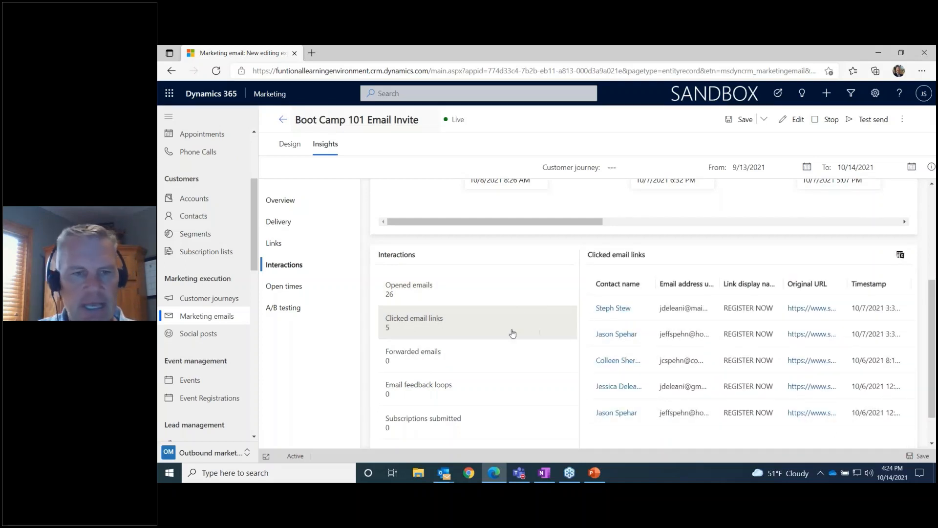
Examine the invite's click map, checking the click data for the browser-view link, the REGISTER NOW button and the footer link.
click(274, 244)
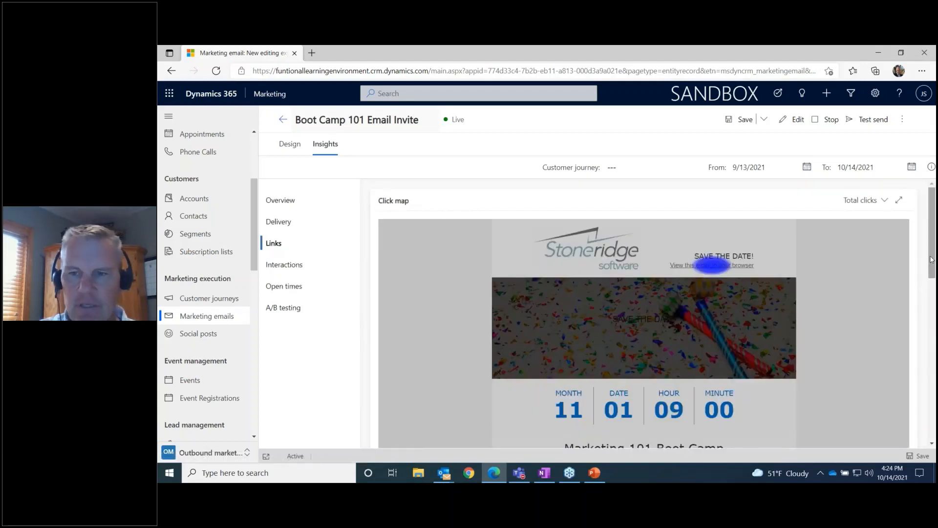
mouse_move(712, 266)
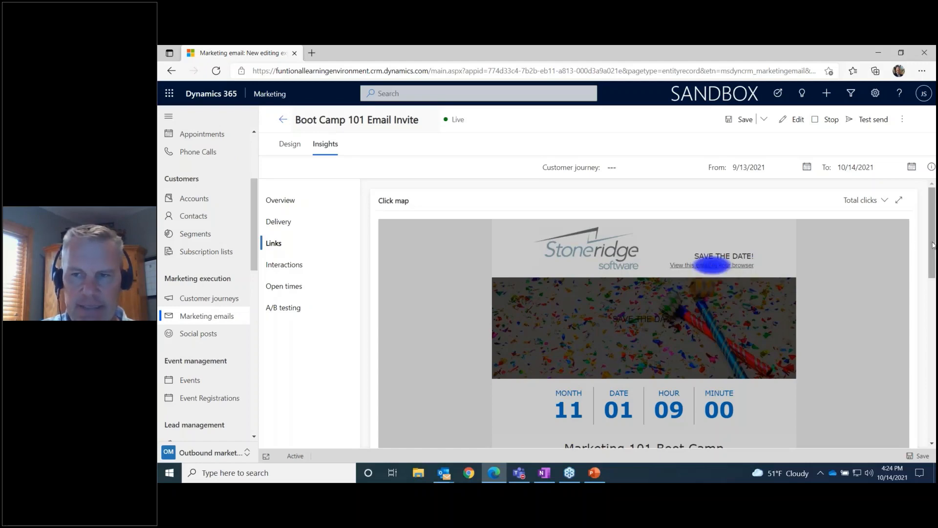
drag(929, 246, 935, 360)
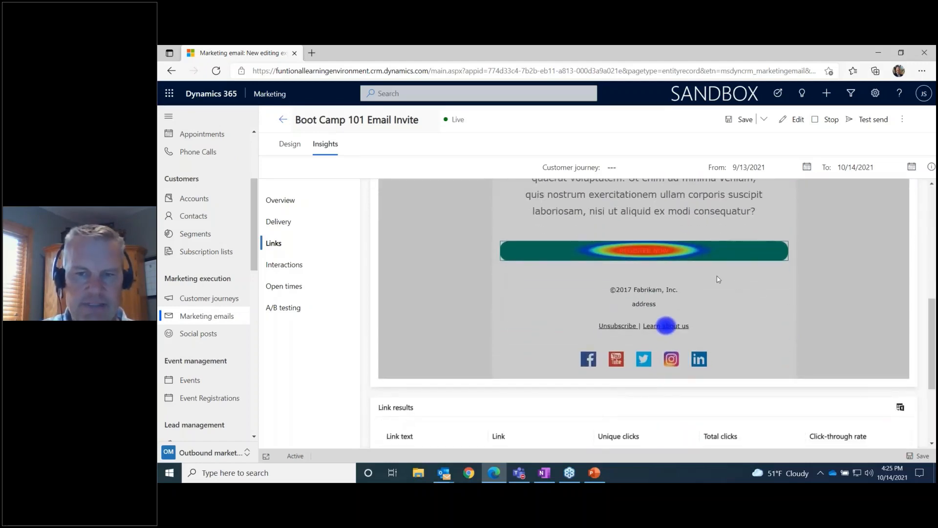
mouse_move(645, 253)
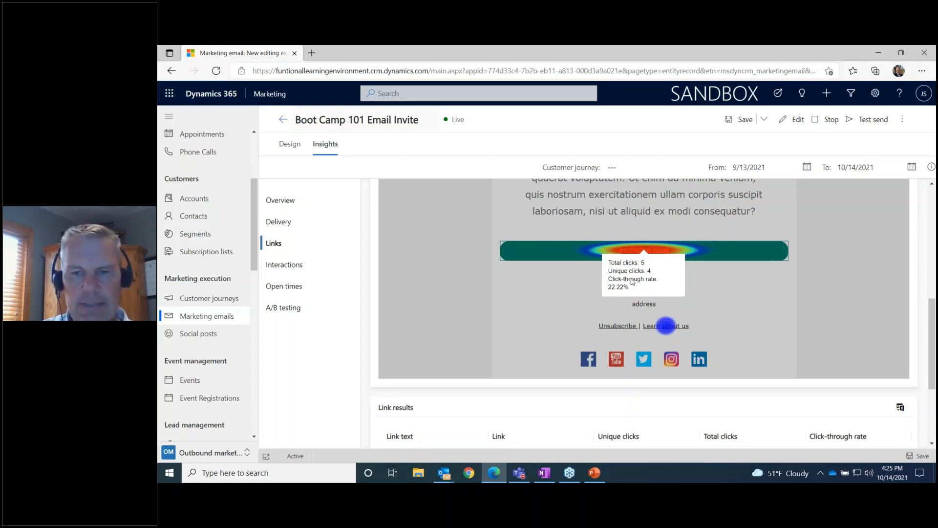
mouse_move(670, 334)
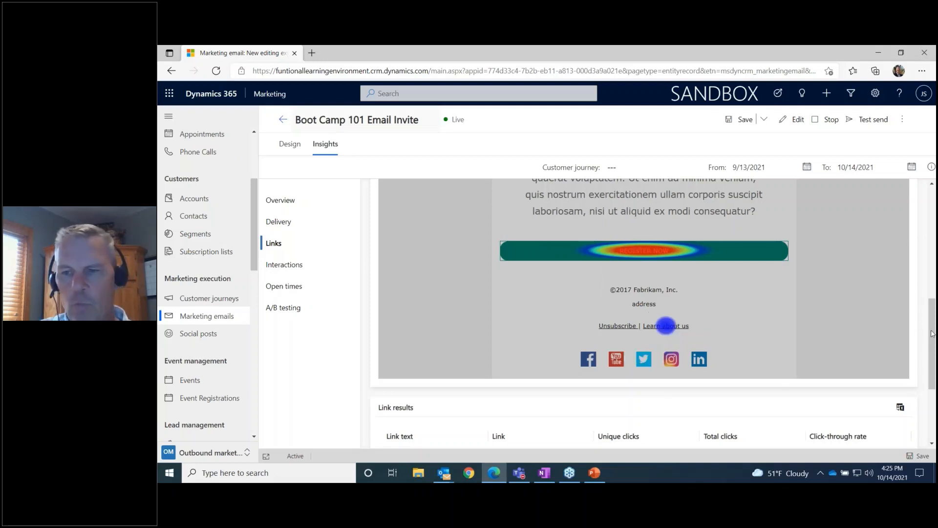
mouse_move(933, 333)
mouse_down()
mouse_move(932, 306)
mouse_move(932, 318)
mouse_up()
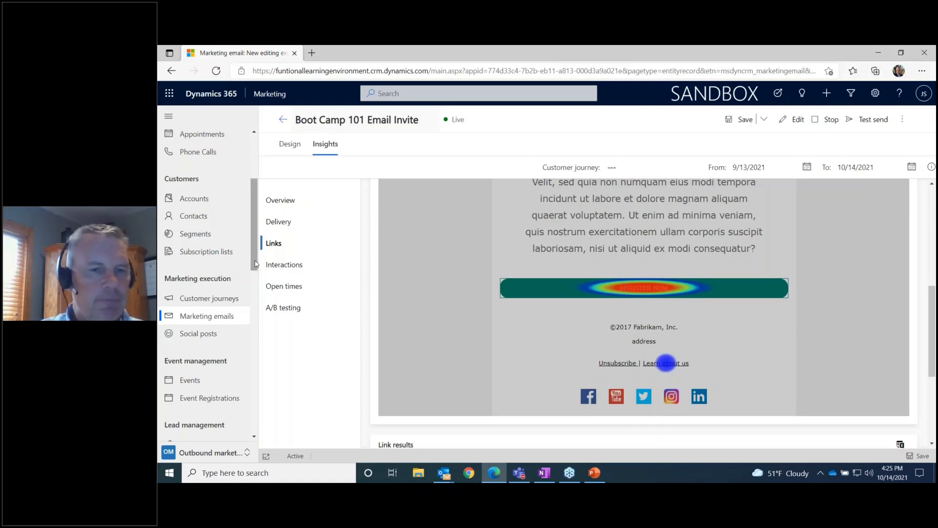
Go to the active segments list and sort it by Created on, newest first.
scroll(255, 264, up, 1)
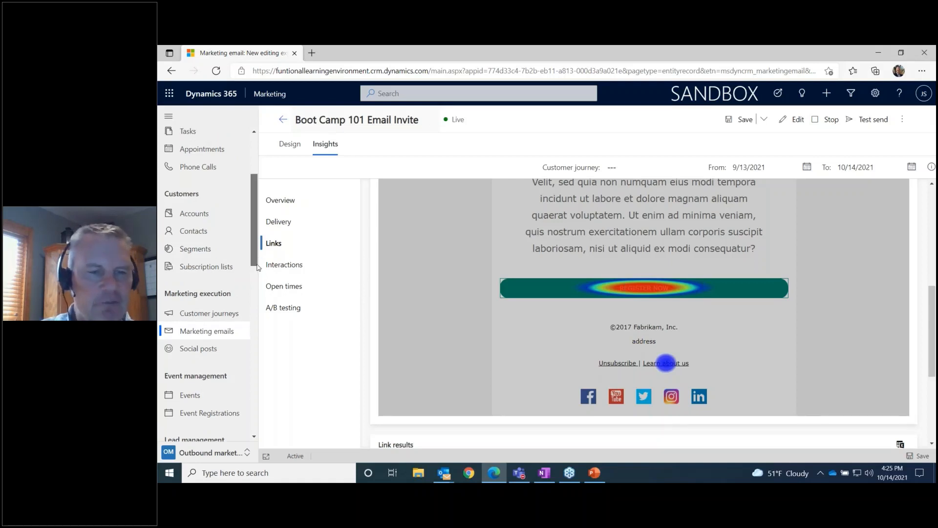
scroll(259, 267, up, 1)
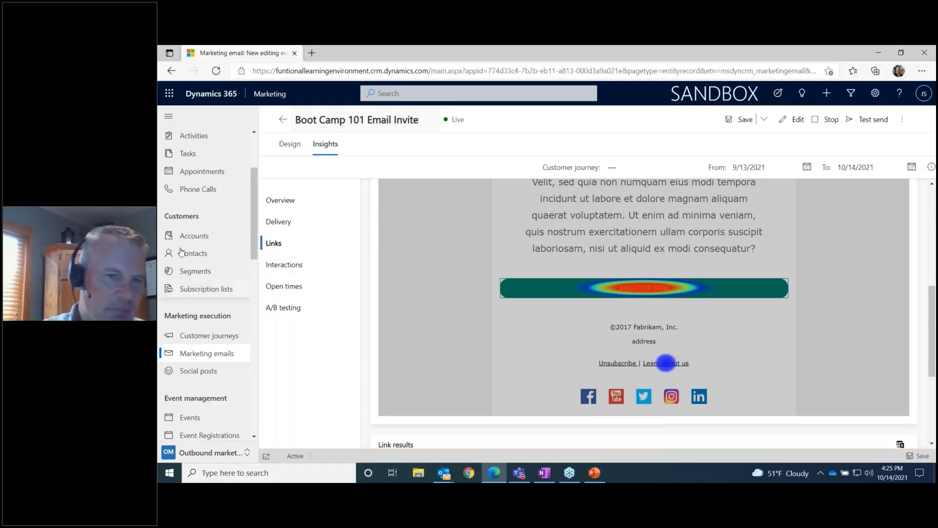
click(199, 275)
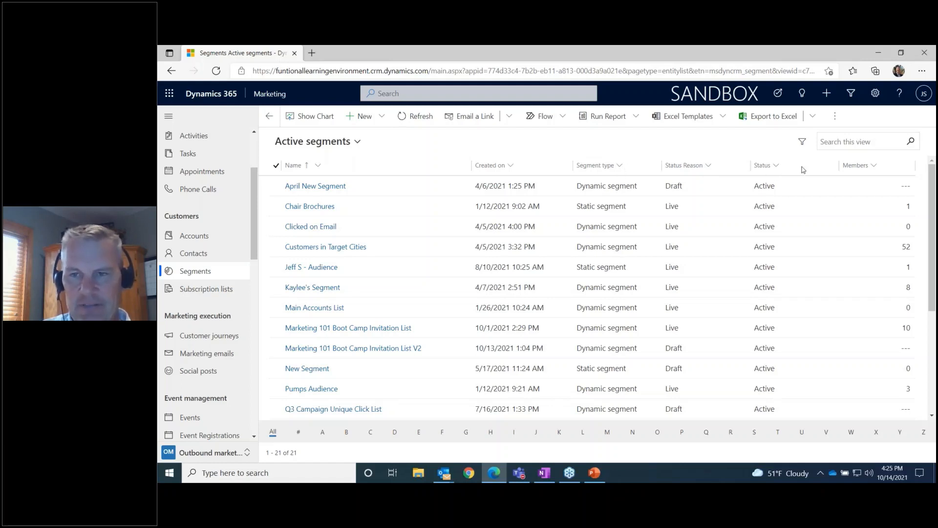
click(509, 166)
click(489, 199)
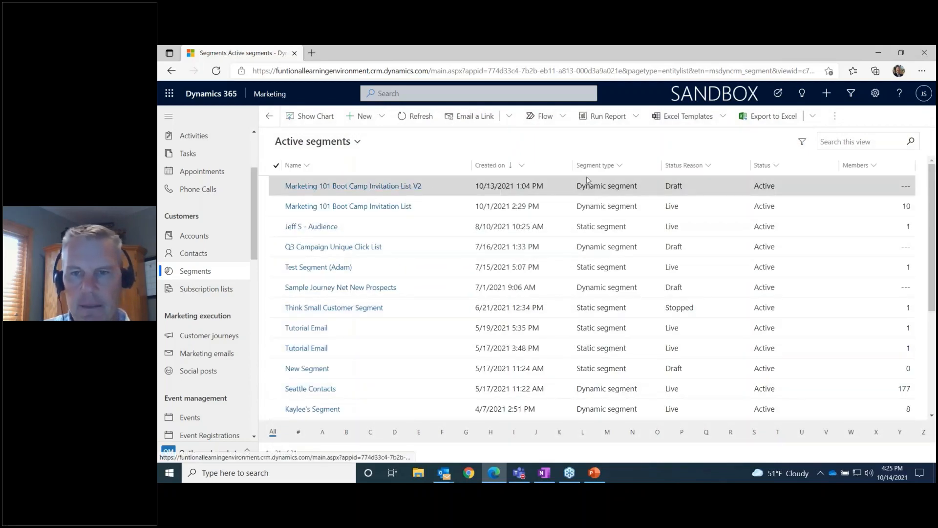
Open the live Marketing 101 Boot Camp Invitation List segment and bring up its insights.
click(381, 208)
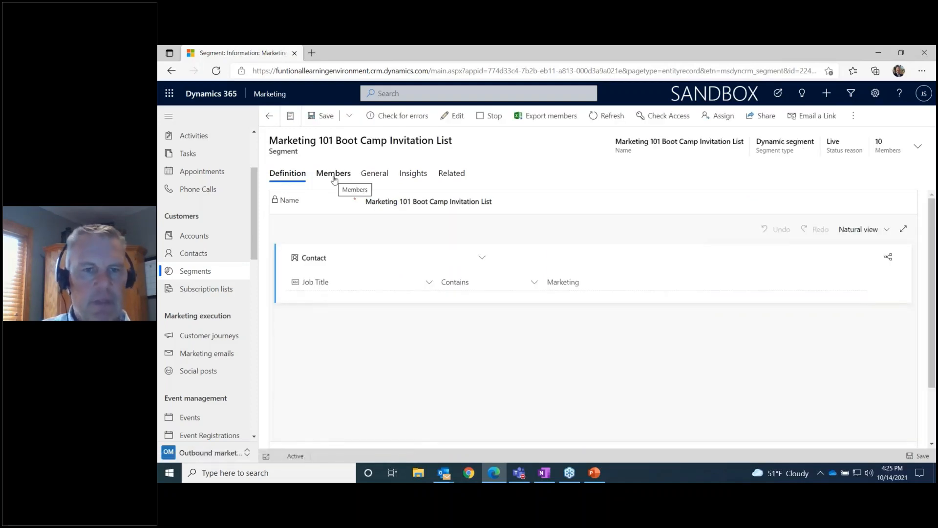
click(410, 179)
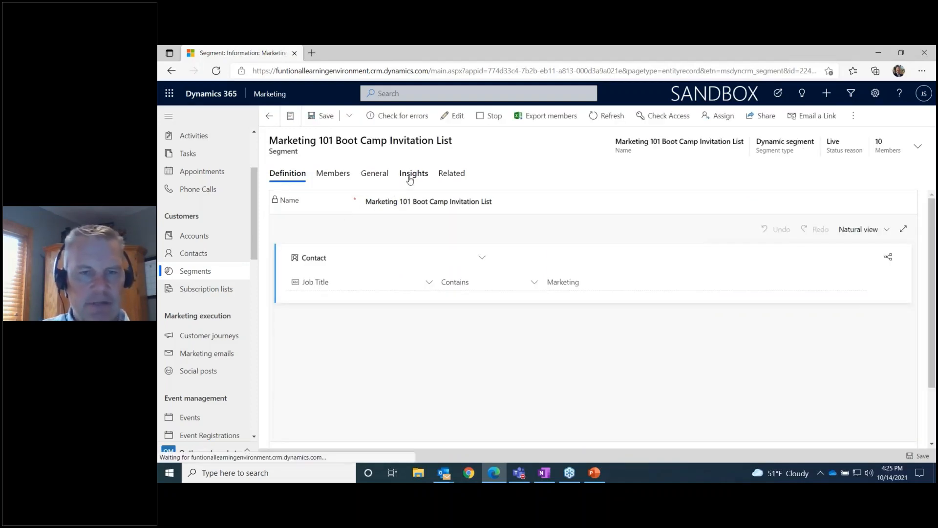